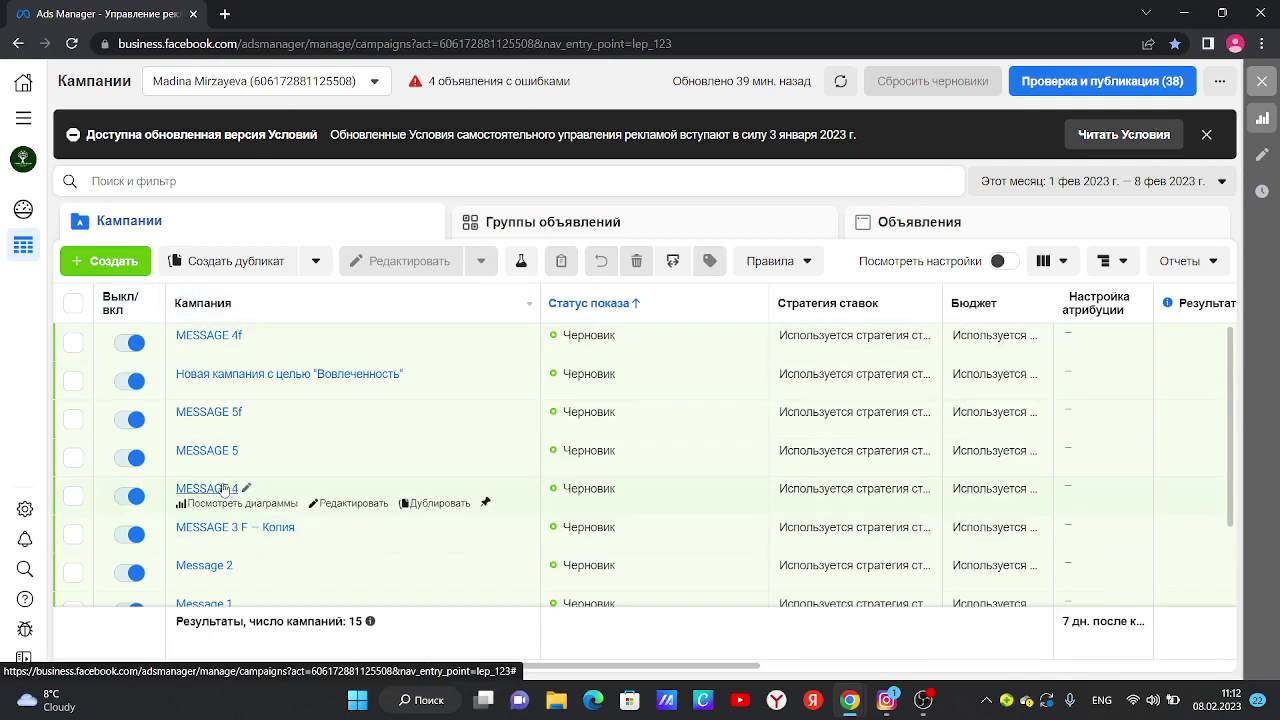
Create a new campaign with the objective Трафик.
left_click(101, 266)
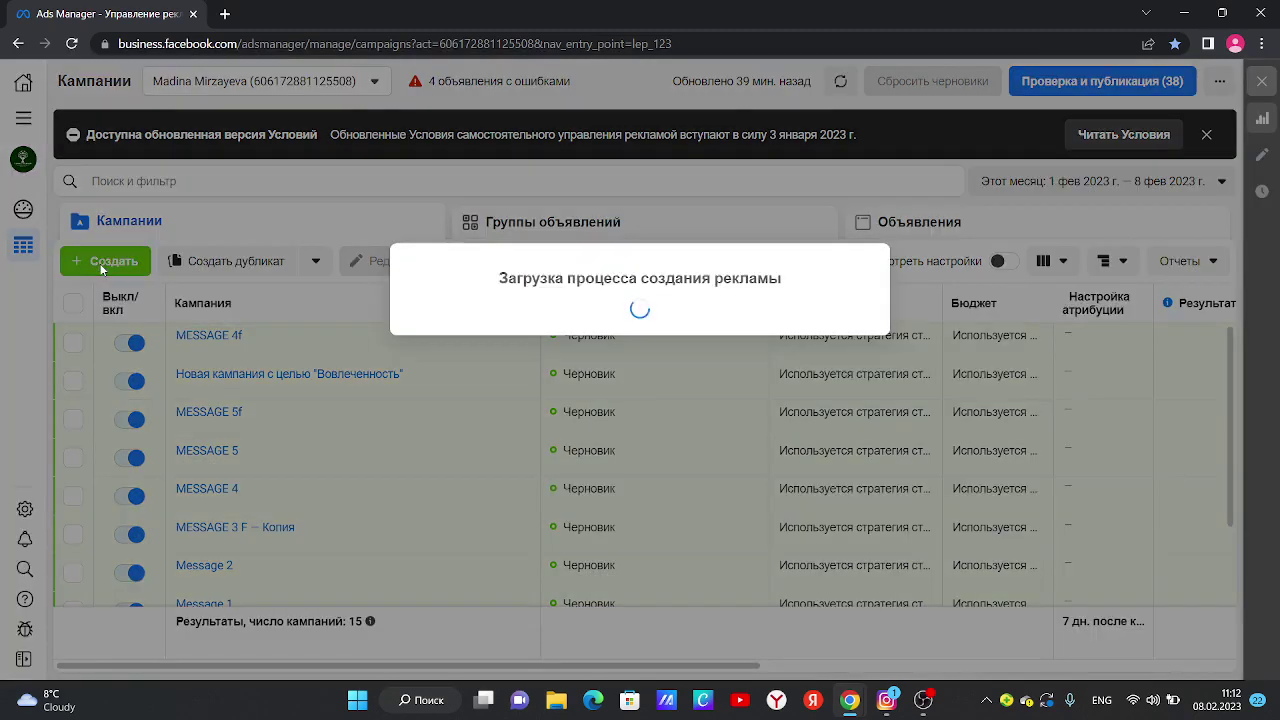
scroll(512, 418, "down", 2)
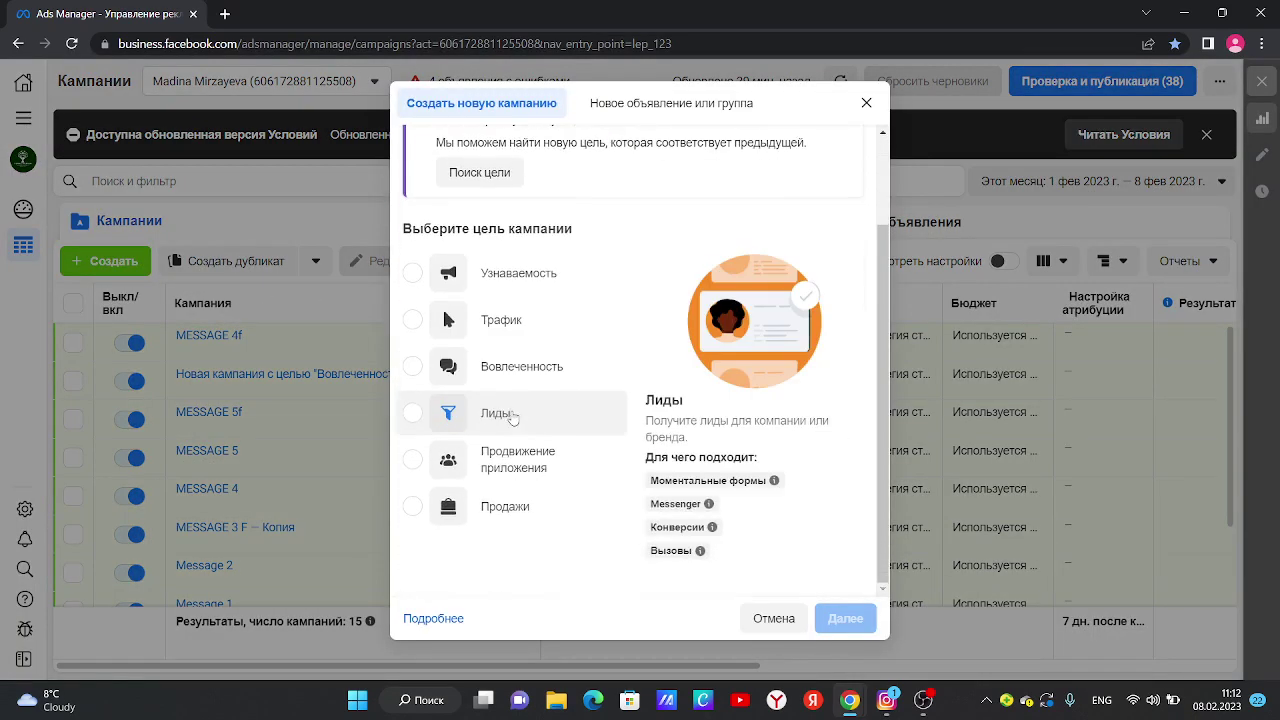
left_click(423, 326)
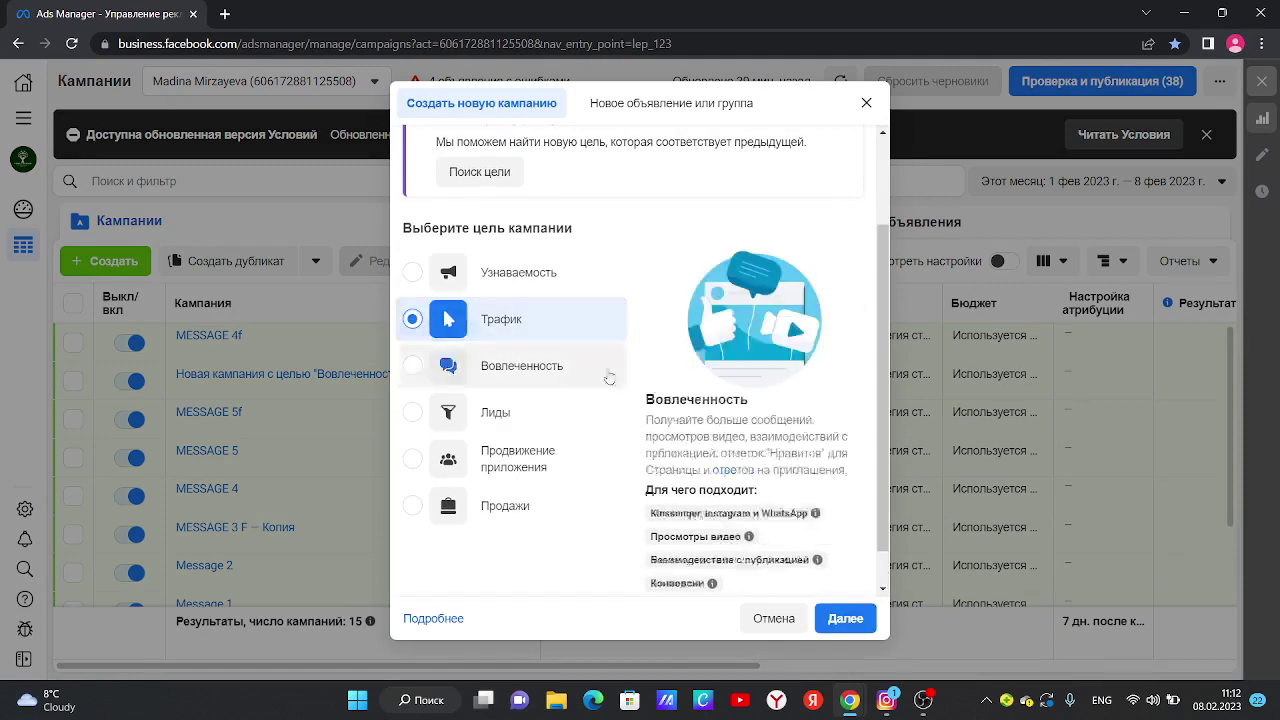
left_click(858, 627)
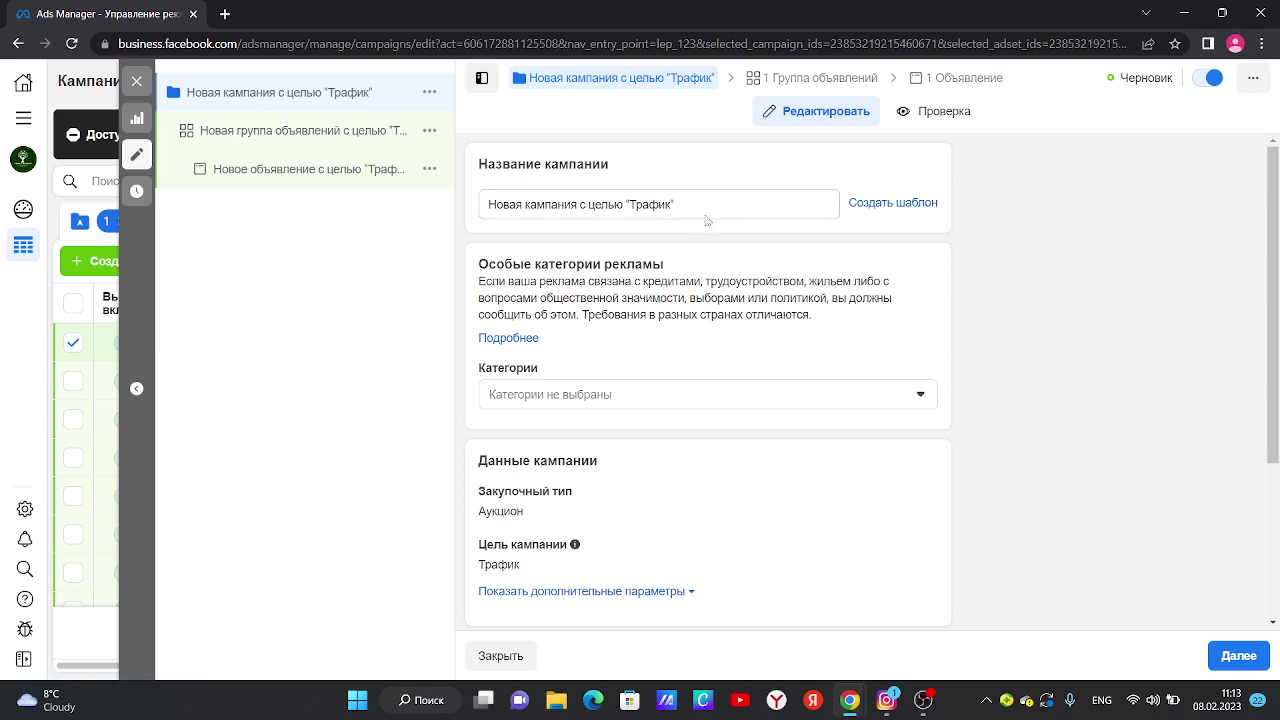
Rename the new campaign as "Traffik 1".
left_click_drag(686, 206, 484, 220)
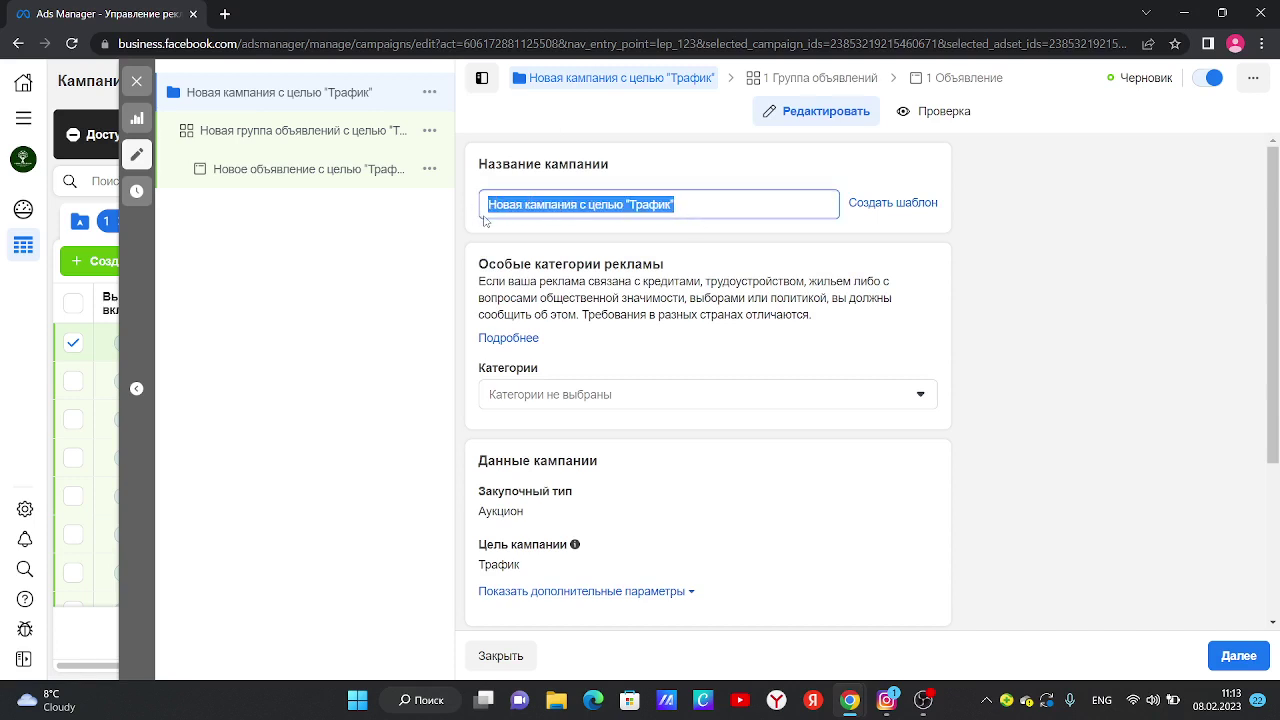
type("Т")
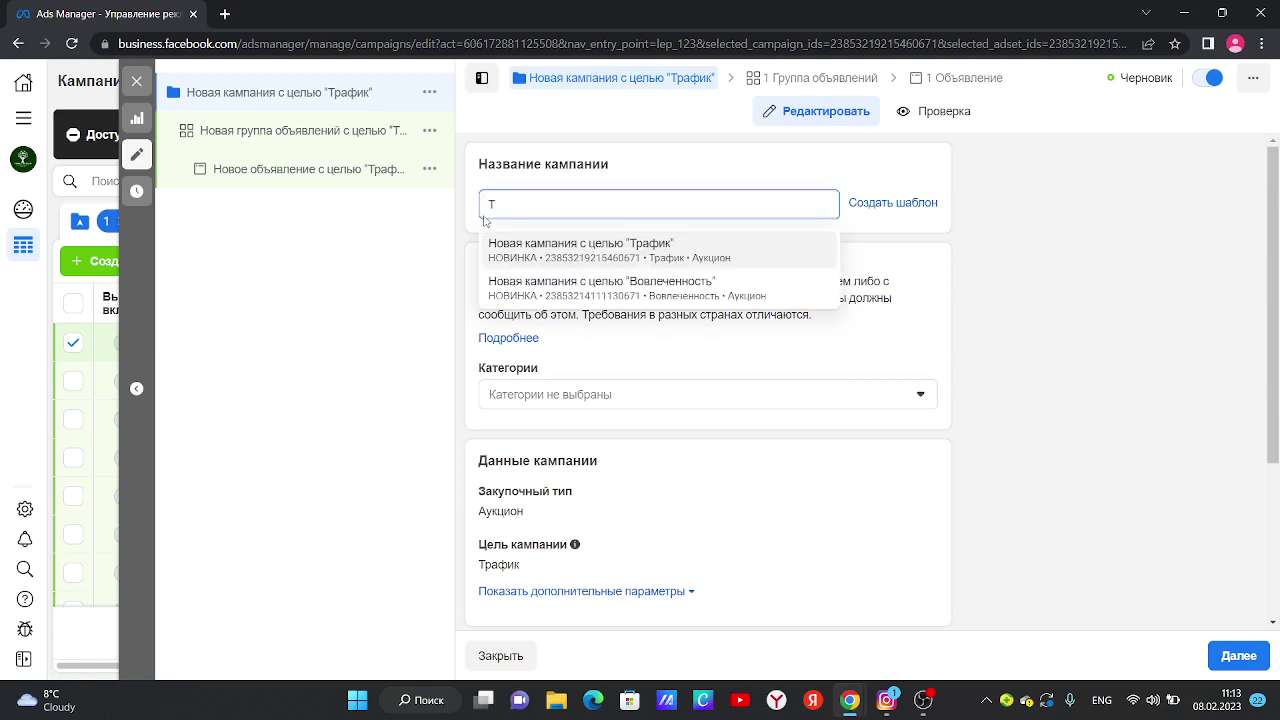
type("raffik")
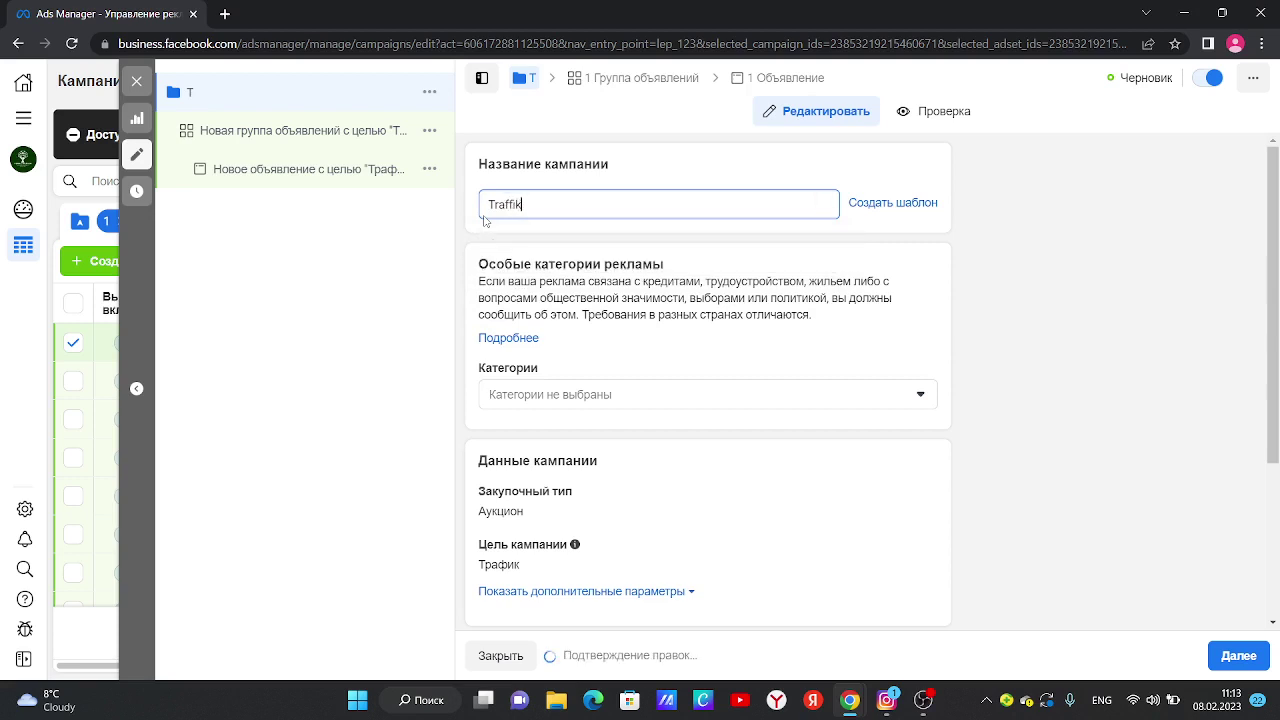
type(" 1")
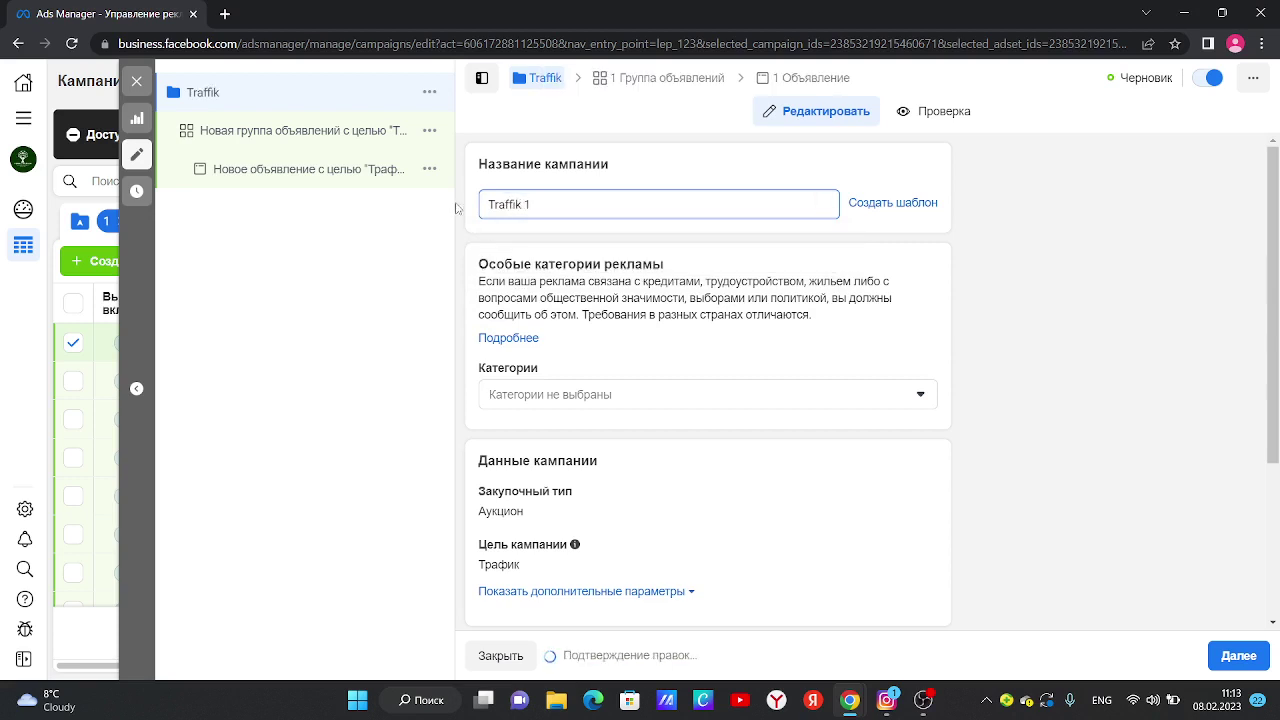
left_click(960, 295)
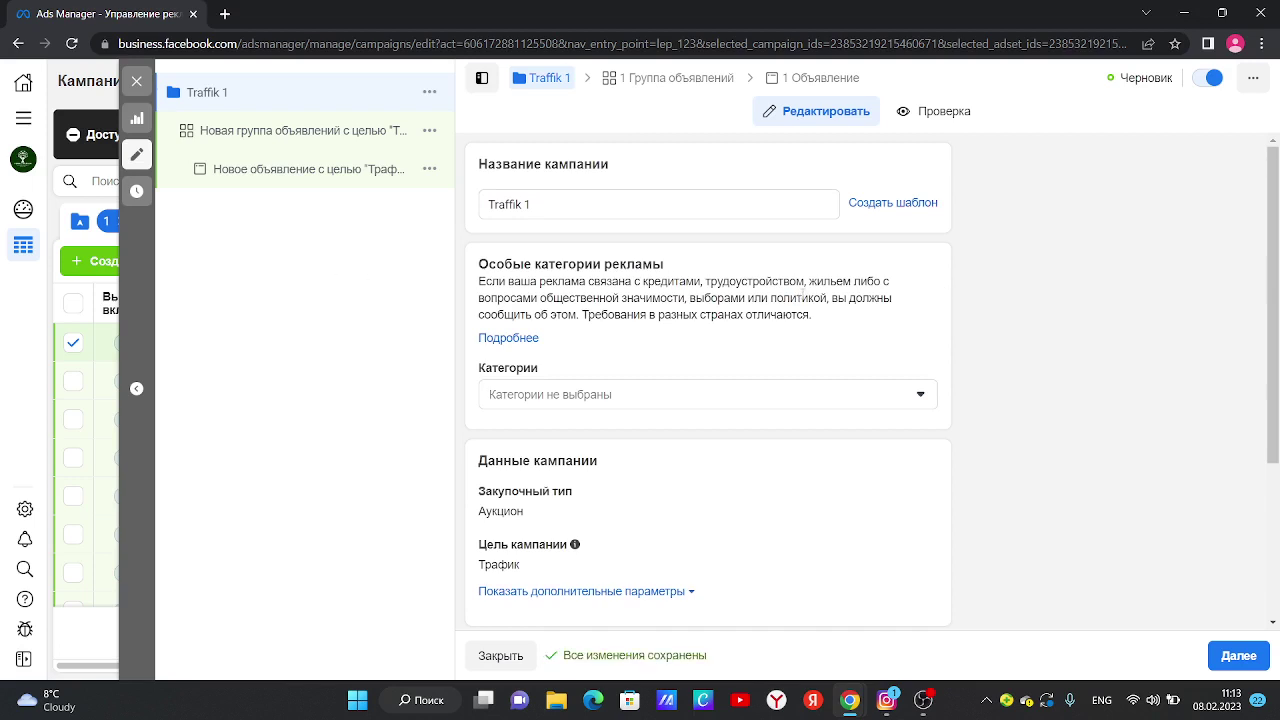
Open the campaign's ad set and rename it as "Traffik 1".
scroll(805, 296, "down", 1)
scroll(803, 292, "up", 1)
left_click(289, 134)
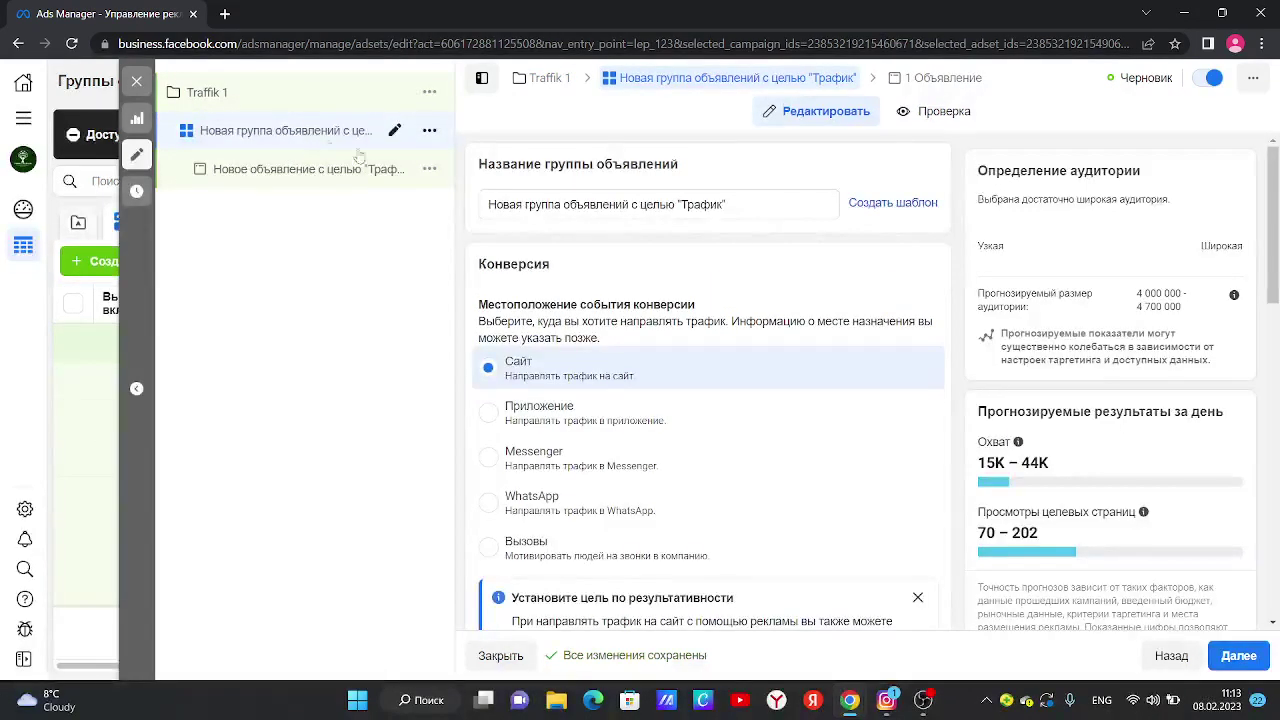
left_click_drag(730, 204, 488, 199)
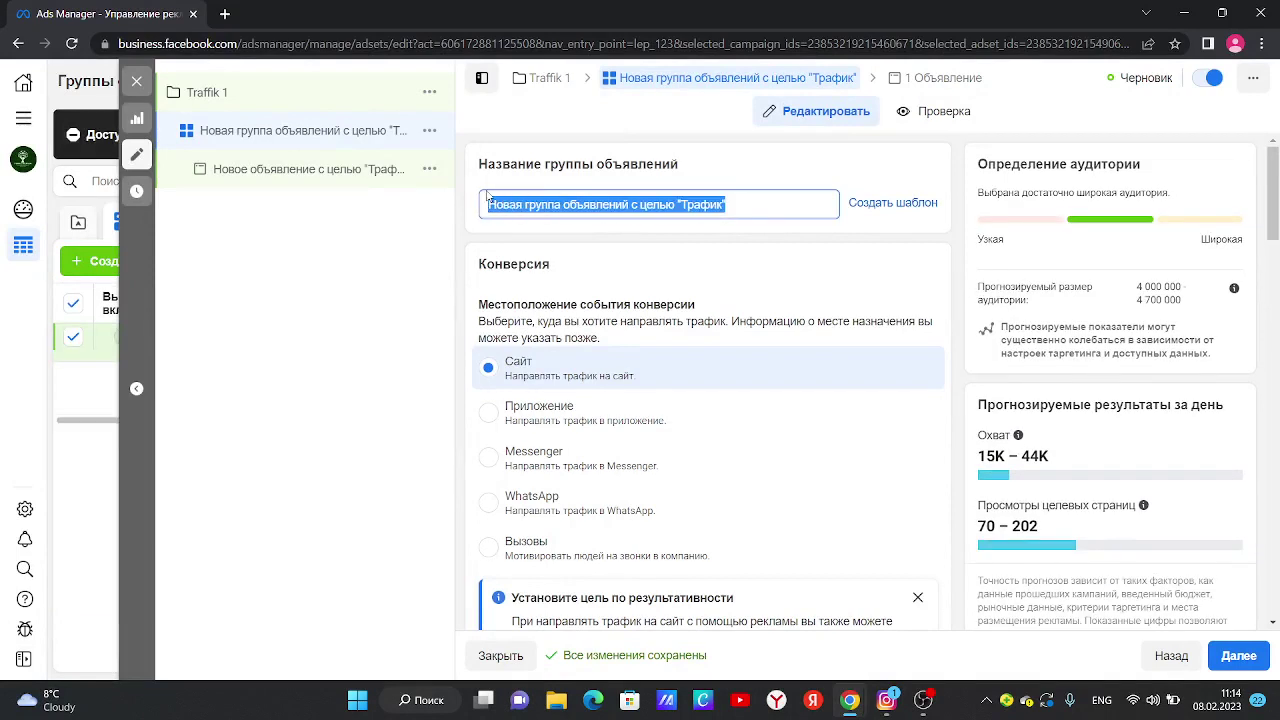
type("TrA")
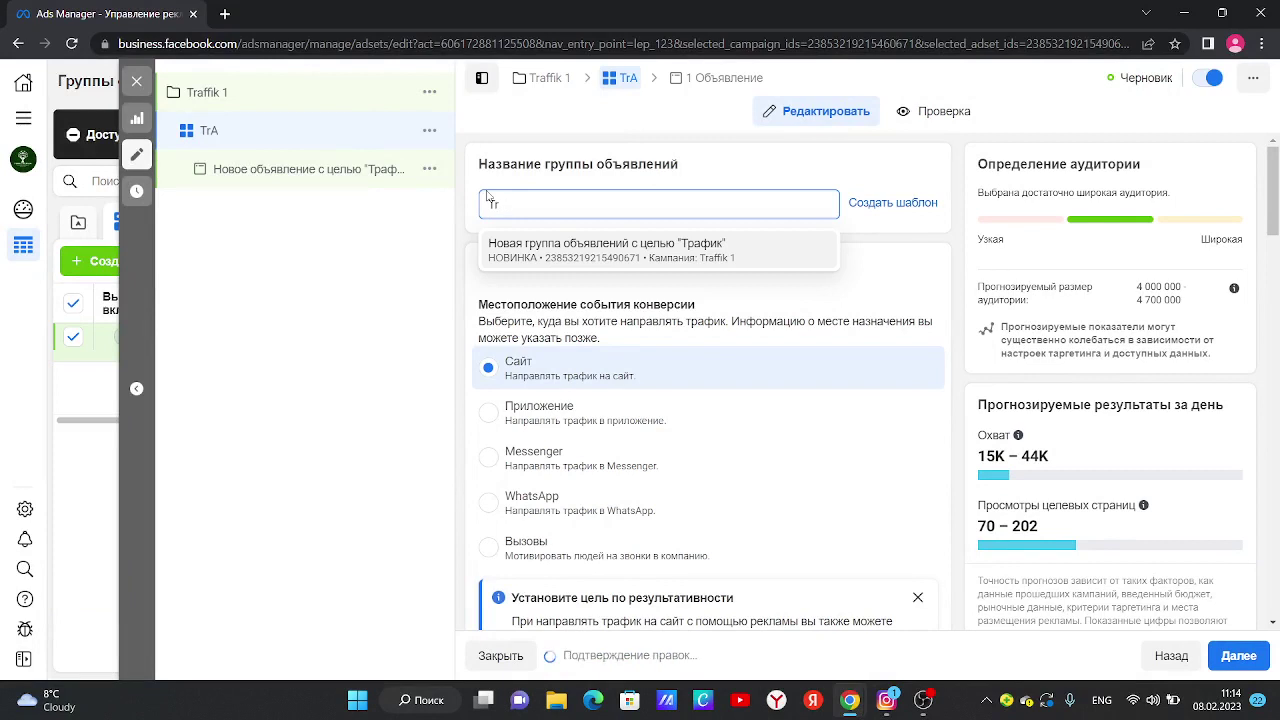
key("BackSpace")
type("affik 1")
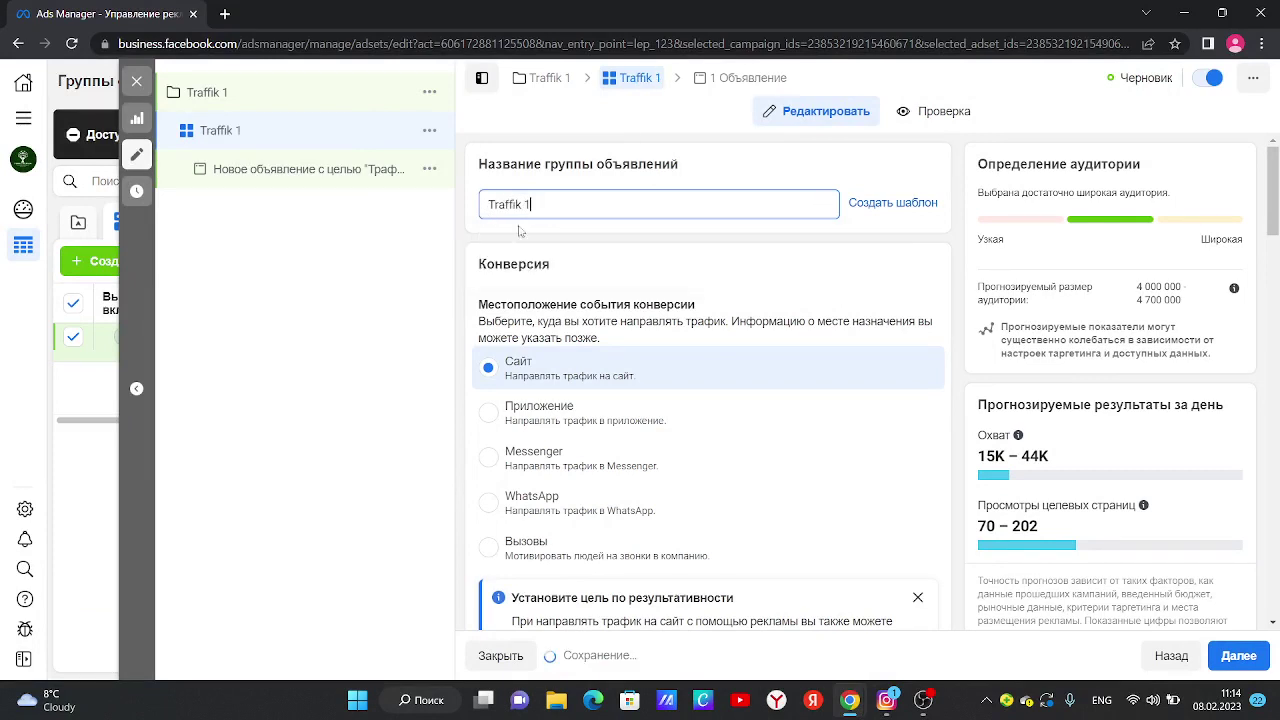
left_click(617, 273)
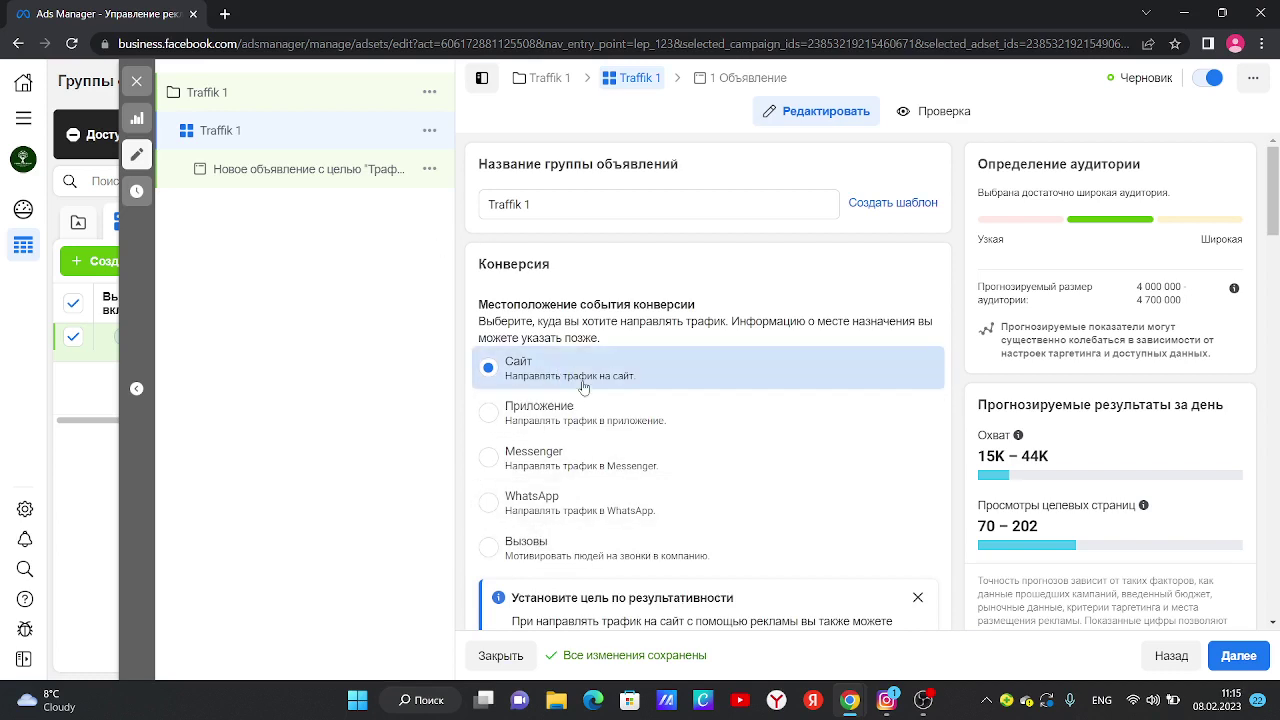
Set the ad set's daily budget to 2 USD.
scroll(534, 404, "down", 2)
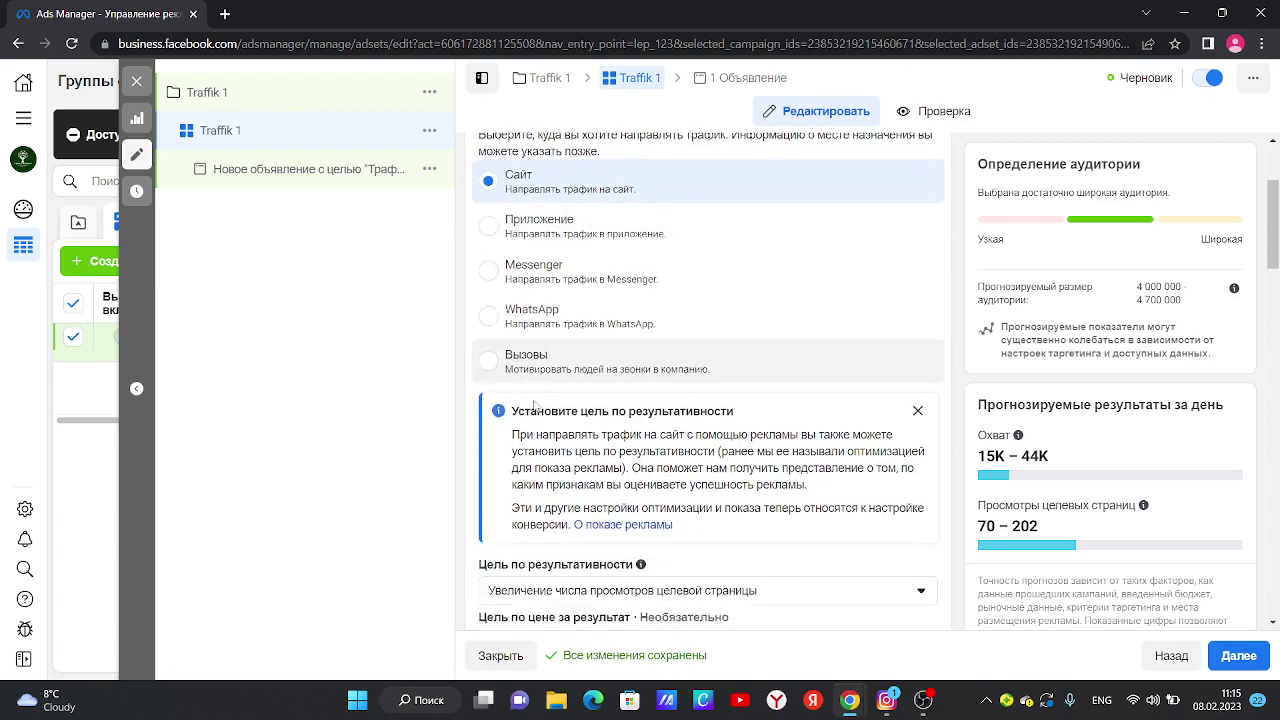
scroll(534, 404, "down", 5)
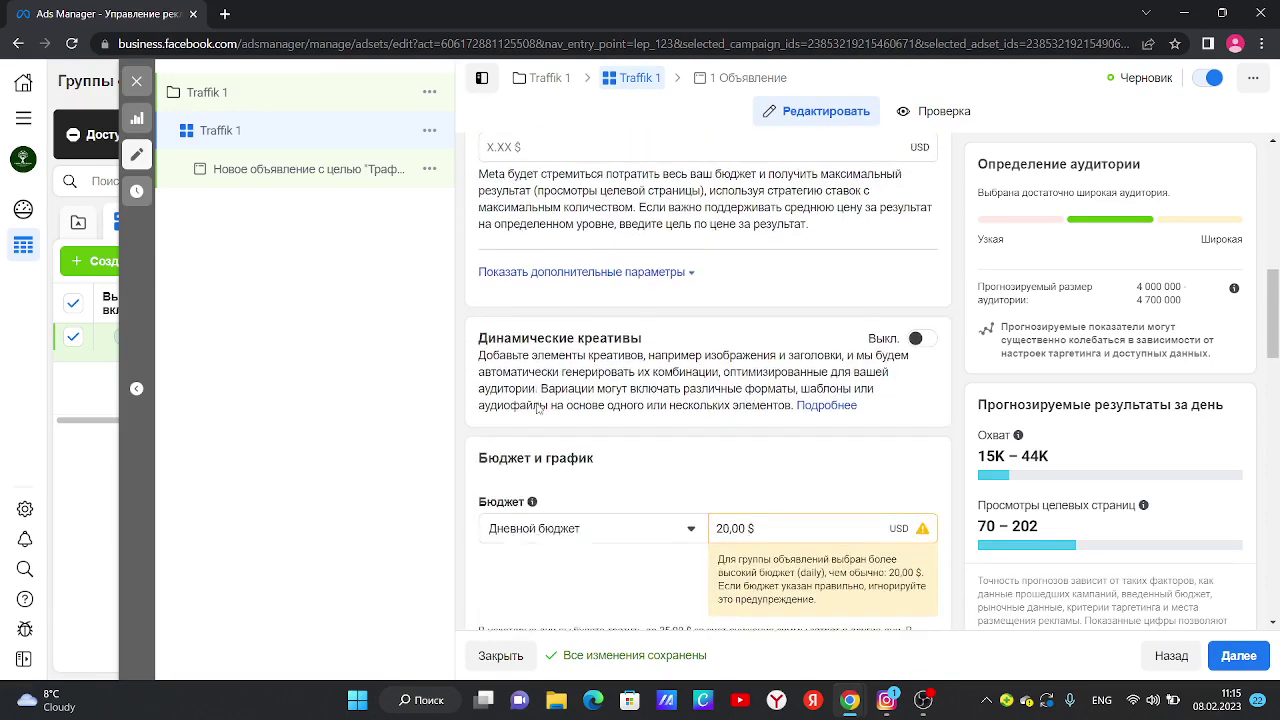
scroll(537, 406, "down", 1)
scroll(537, 406, "up", 6)
scroll(621, 408, "down", 5)
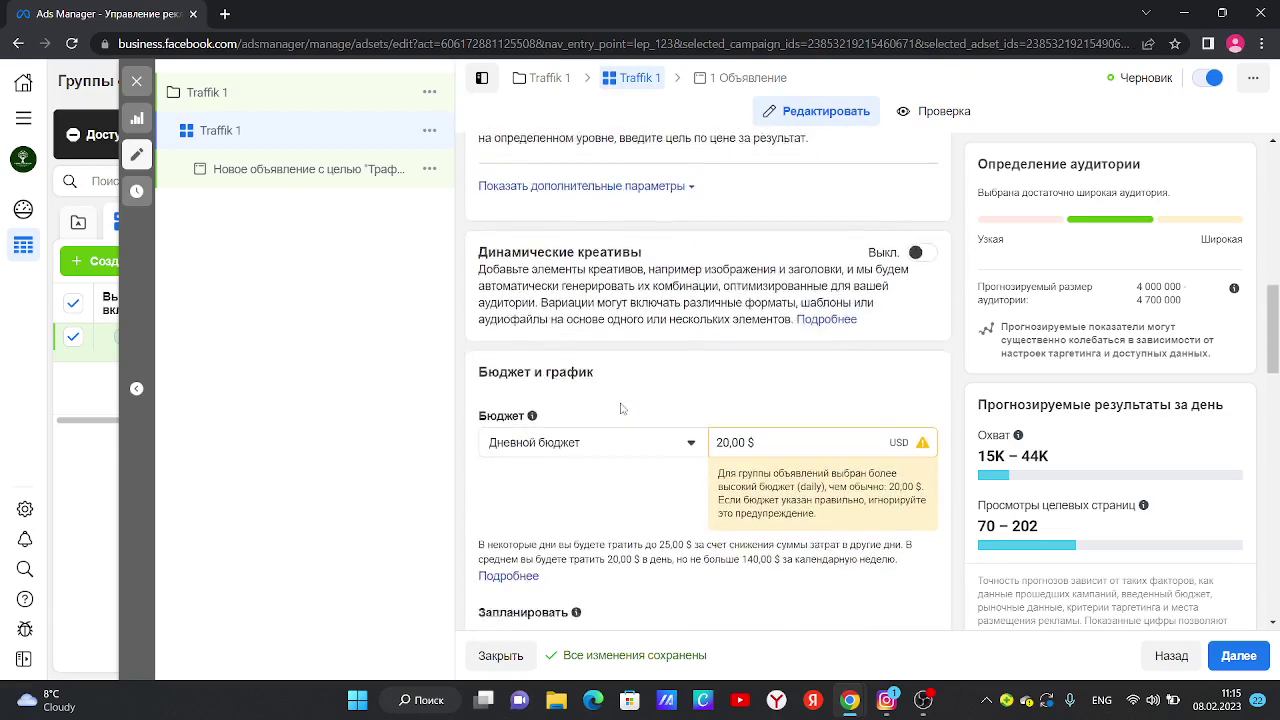
scroll(621, 408, "down", 1)
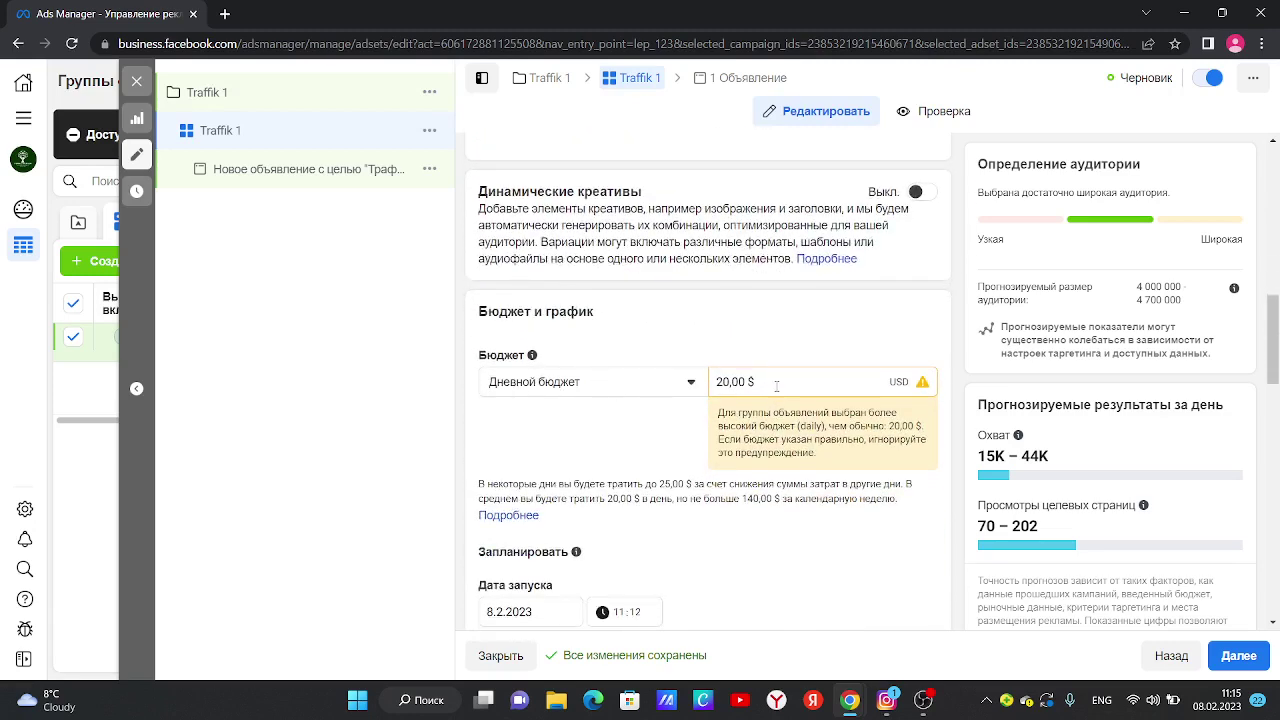
left_click_drag(776, 386, 724, 384)
key("BackSpace")
left_click(821, 593)
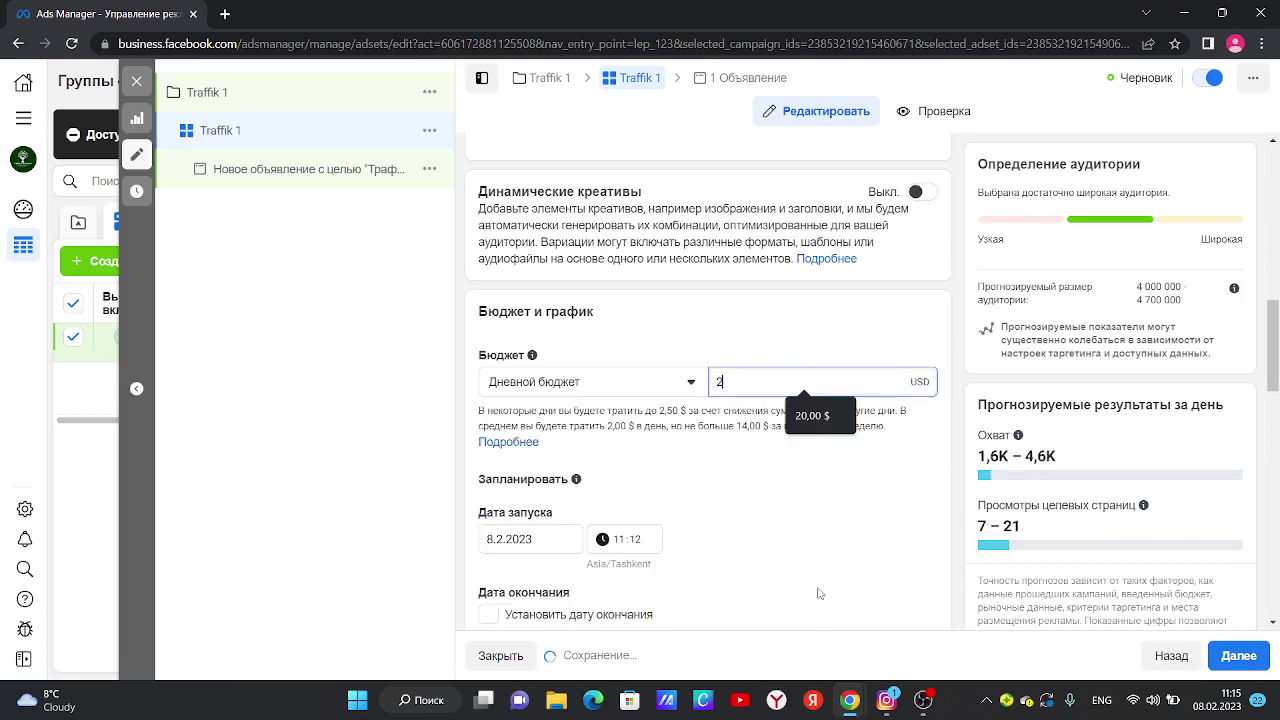
Apply the saved audience "LID 1" to the ad set.
scroll(565, 512, "down", 1)
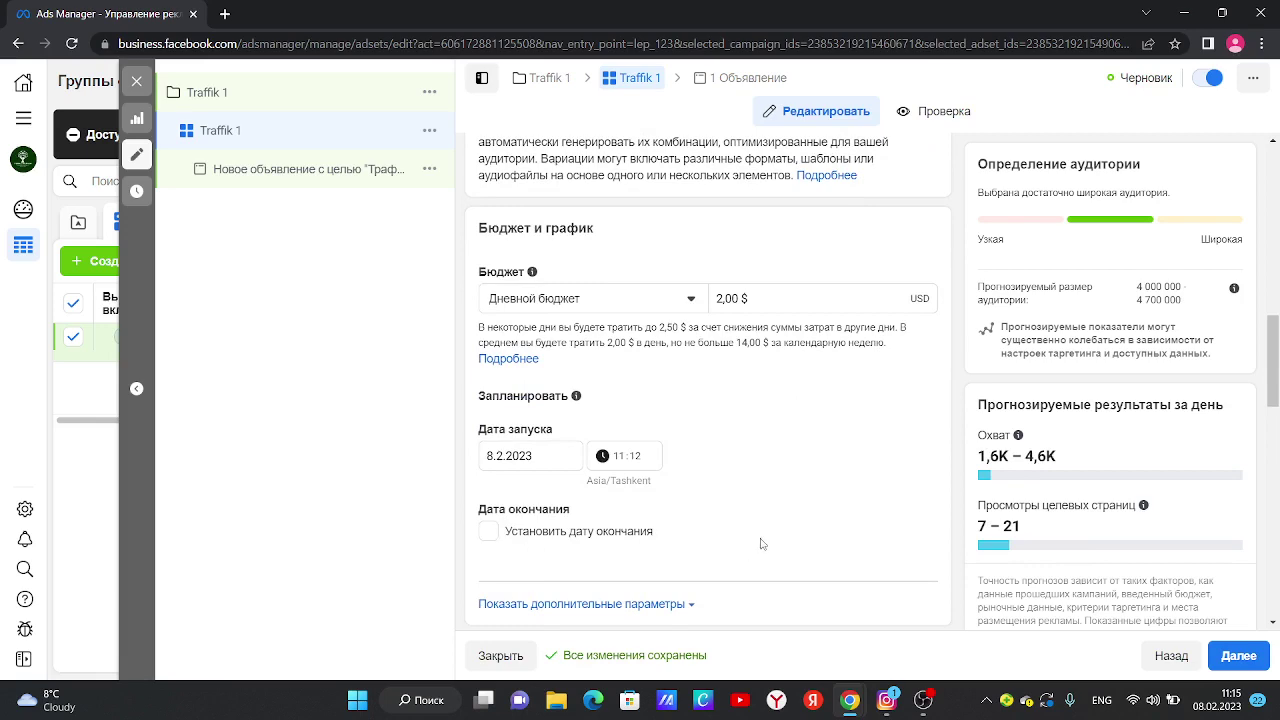
scroll(763, 540, "down", 2)
scroll(745, 546, "down", 1)
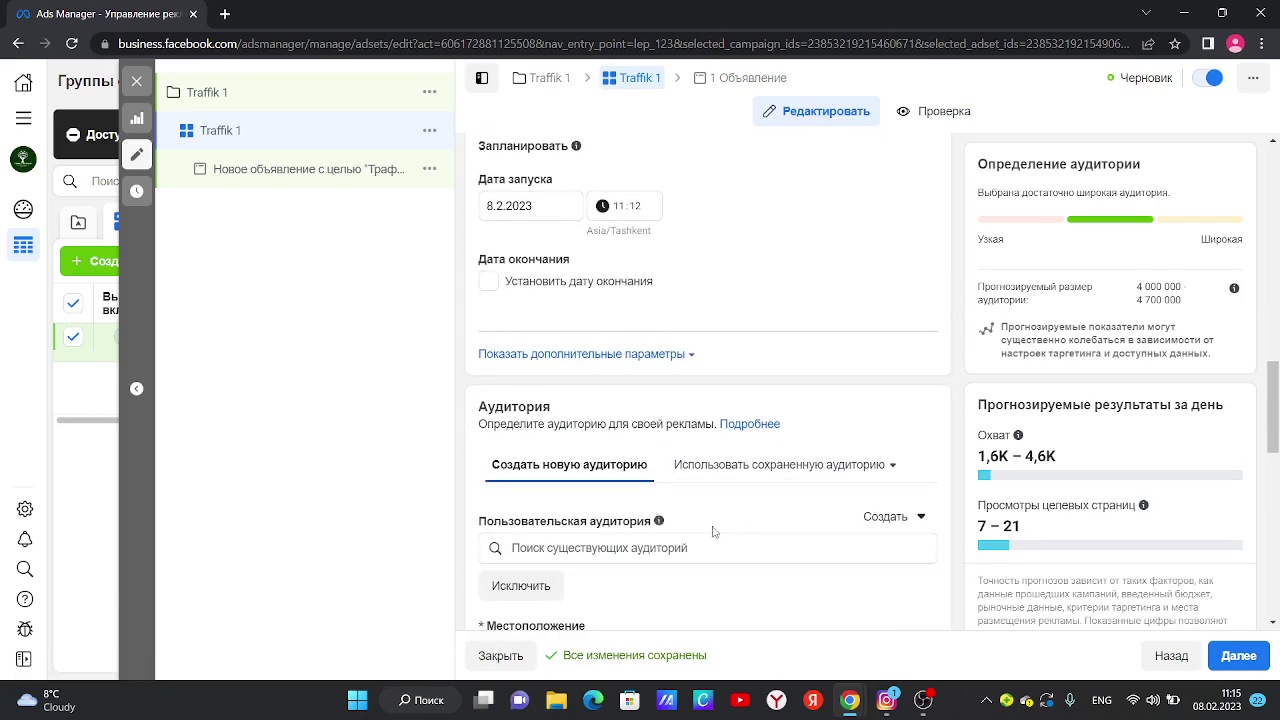
scroll(693, 494, "down", 1)
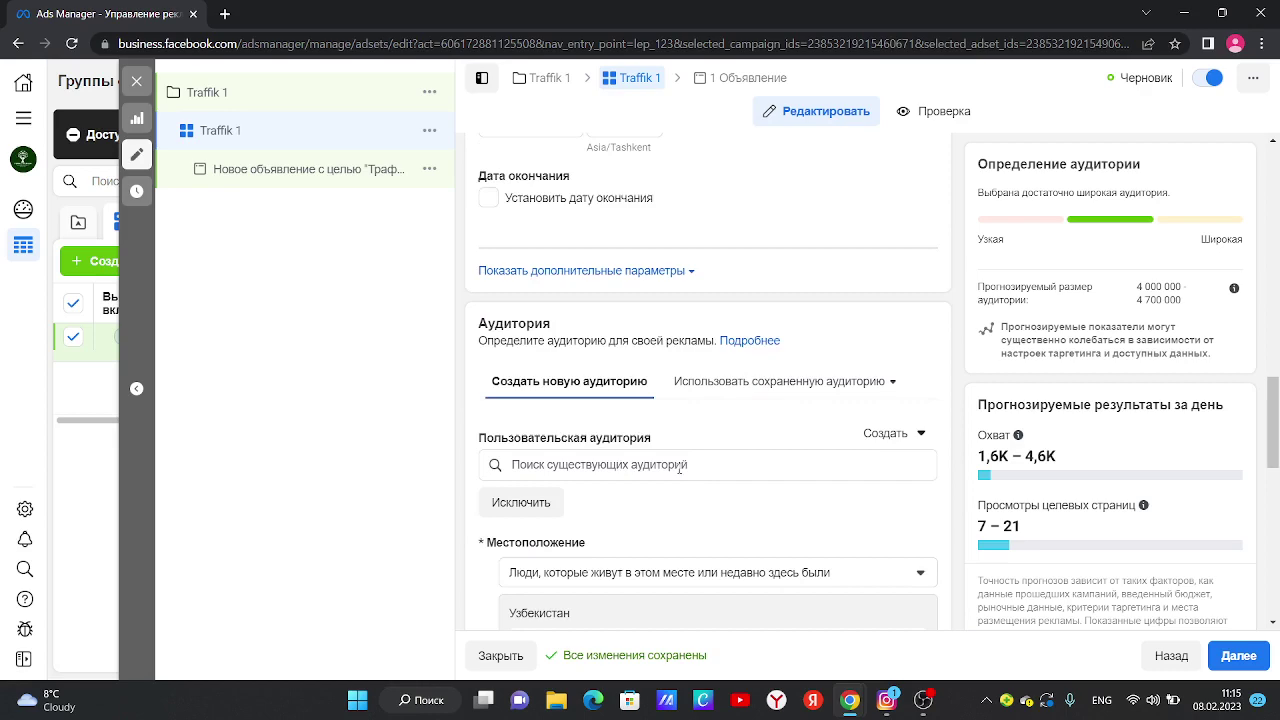
scroll(680, 467, "down", 2)
scroll(705, 383, "up", 1)
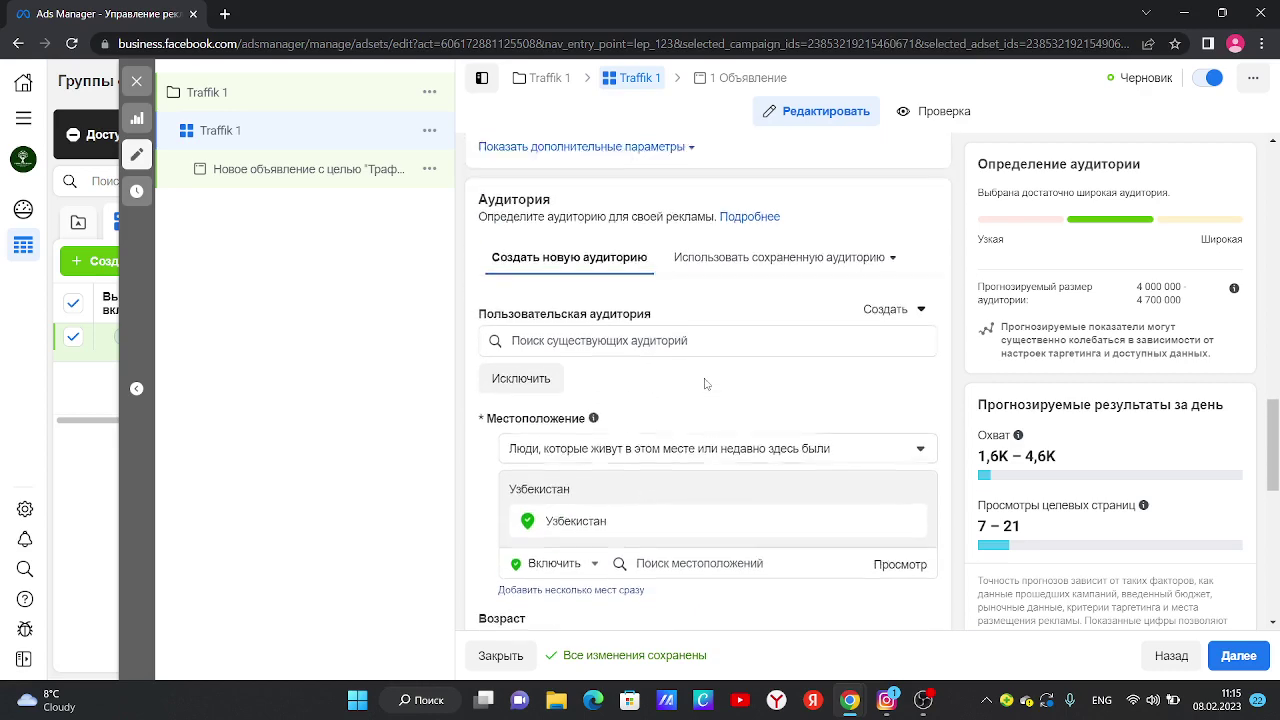
left_click(790, 300)
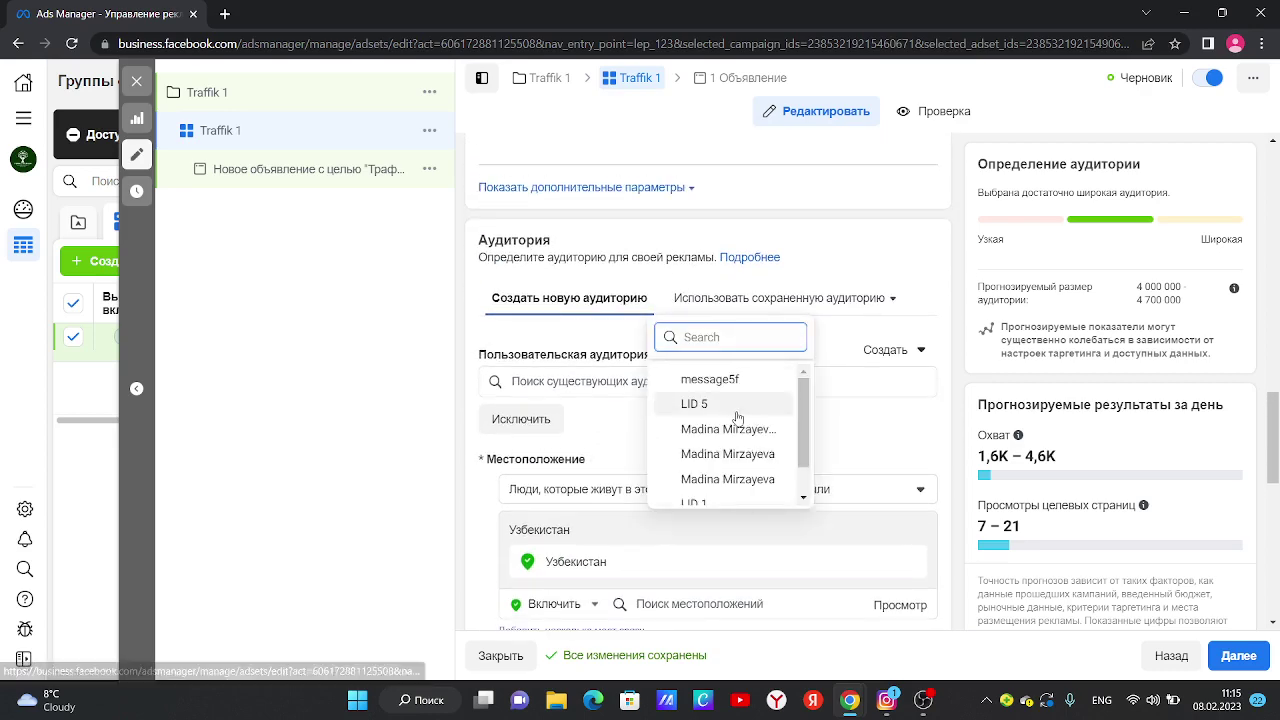
scroll(715, 455, "down", 1)
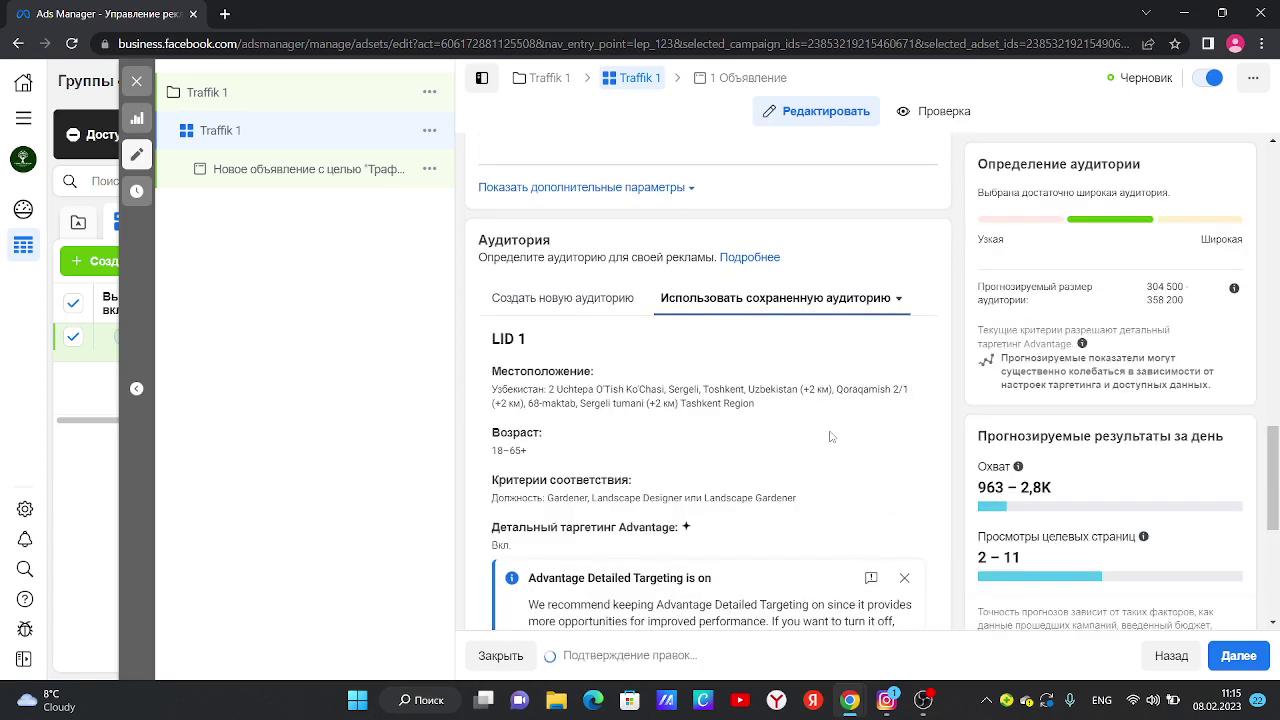
Change the ad set's performance goal to "Увеличение числа кликов по ссылке".
scroll(710, 437, "down", 2)
scroll(672, 437, "down", 3)
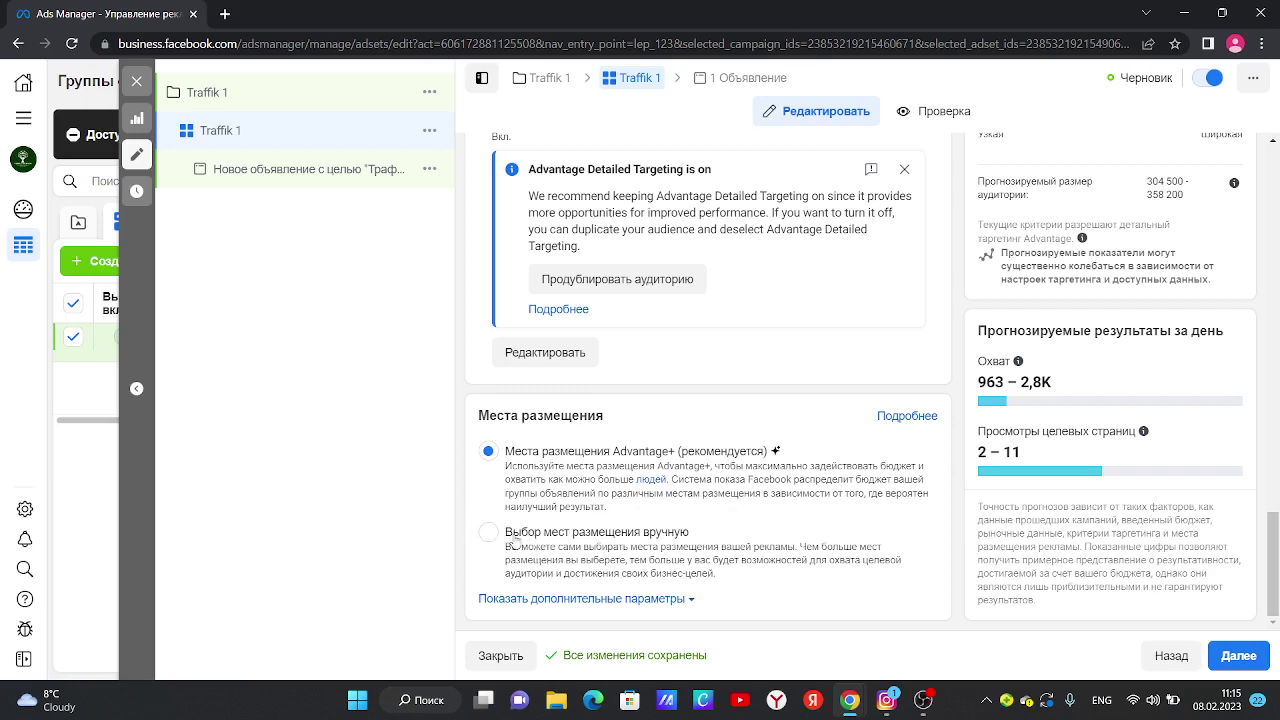
scroll(500, 545, "up", 15)
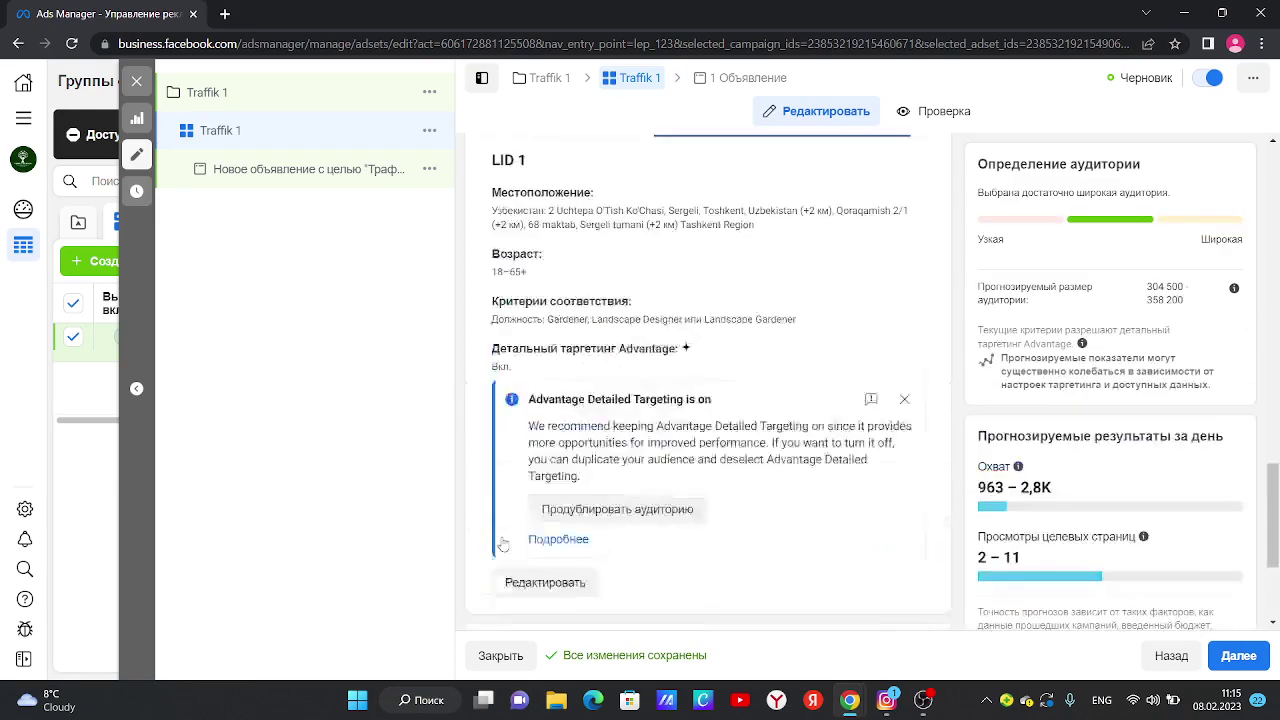
scroll(505, 545, "up", 3)
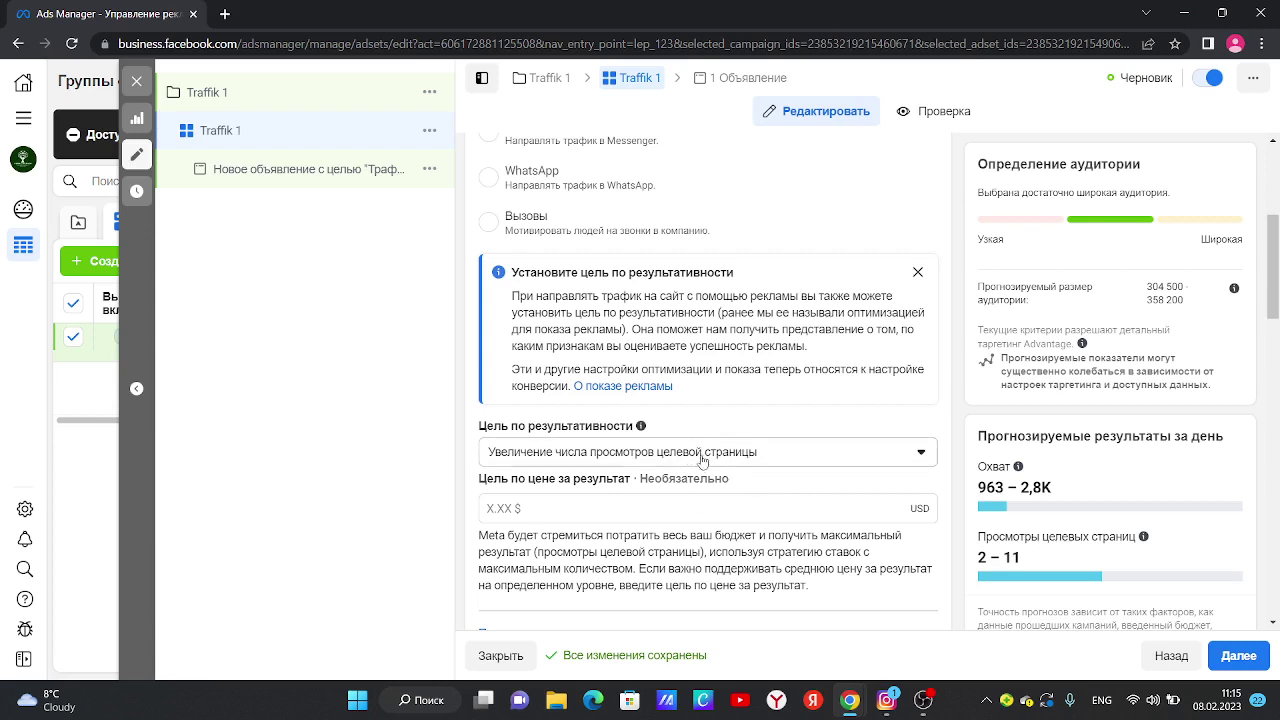
left_click(646, 452)
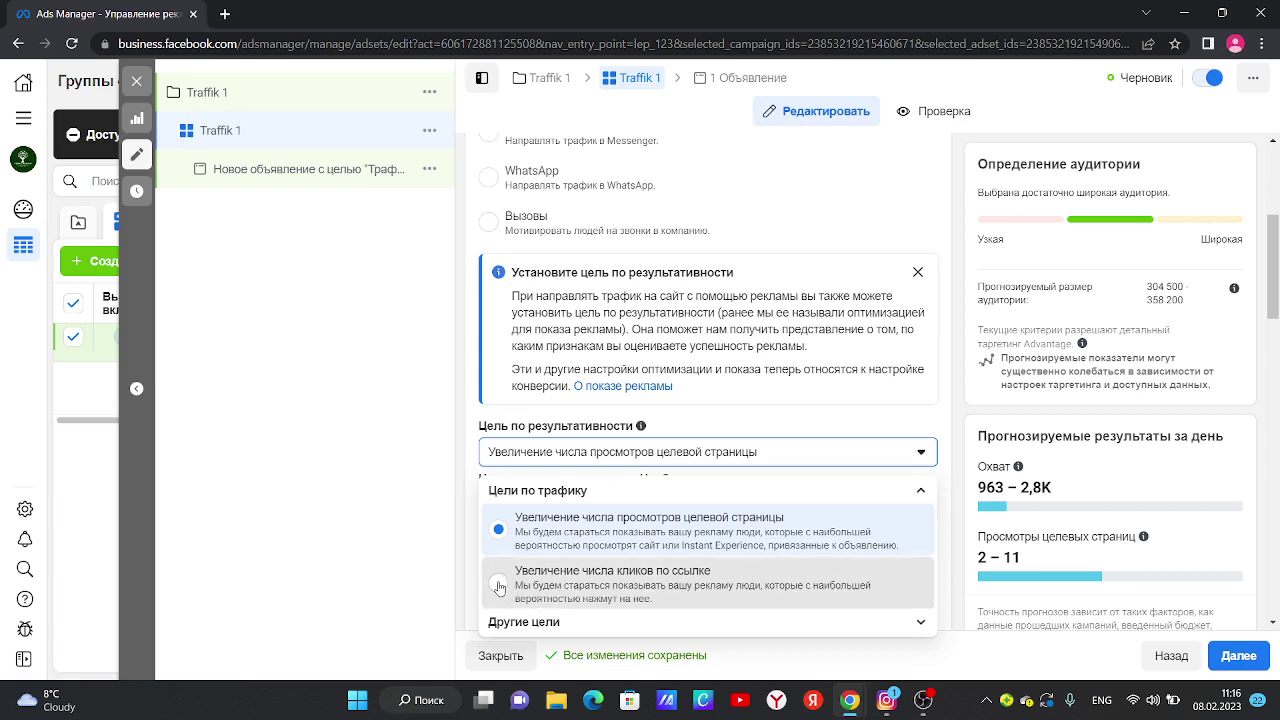
left_click(611, 592)
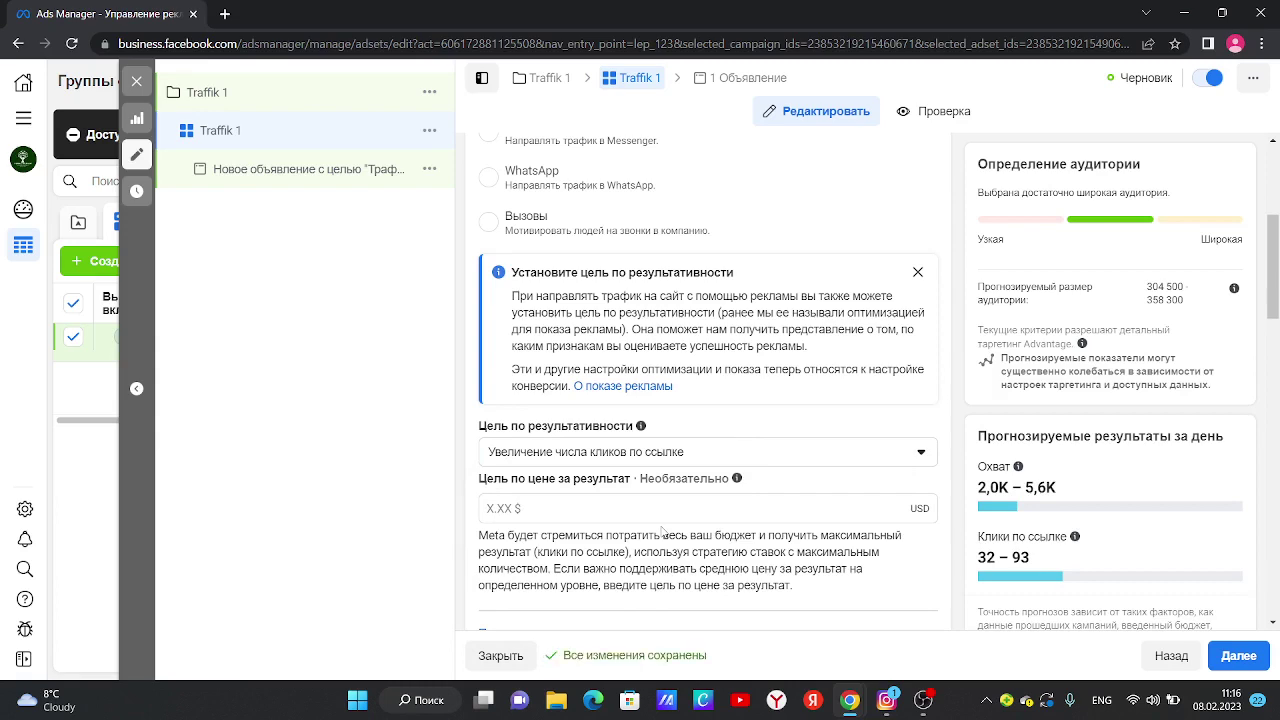
Examine the range of estimated daily link clicks for the ad set with its current goal and budget.
scroll(649, 508, "up", 3)
scroll(575, 403, "down", 3)
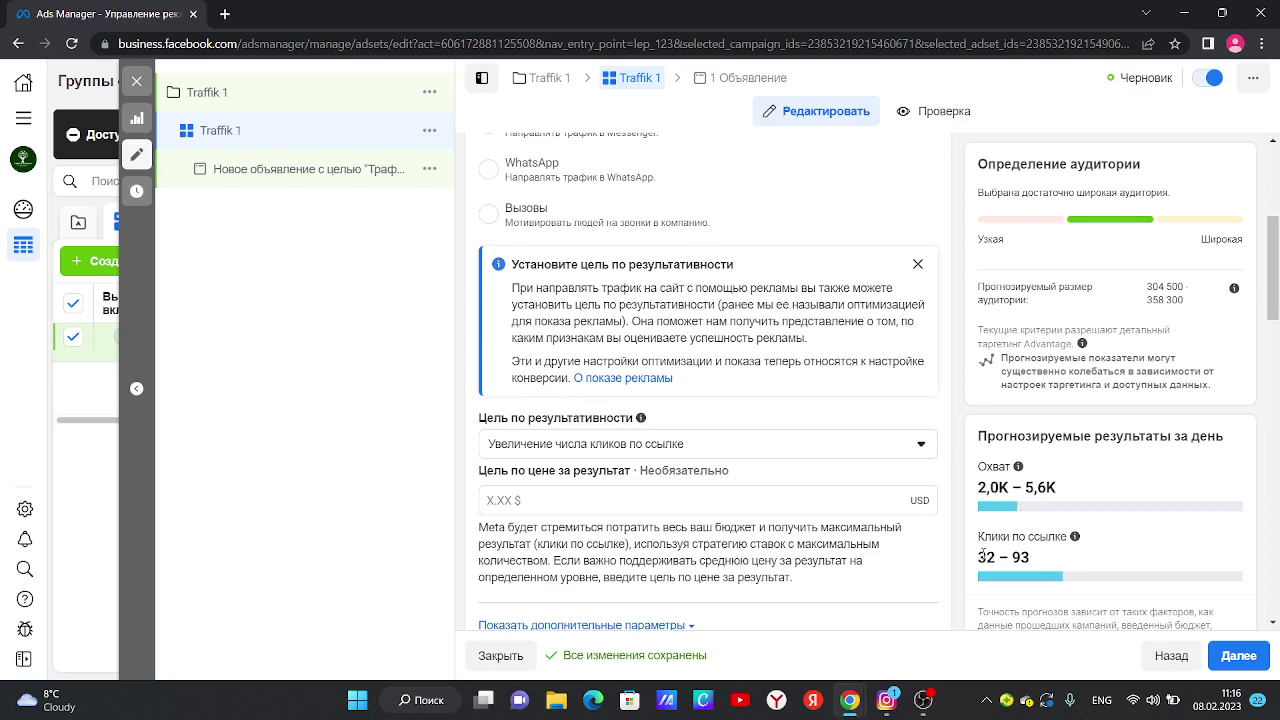
left_click_drag(978, 557, 997, 557)
left_click(1017, 557)
double_click(1025, 552)
scroll(766, 363, "up", 3)
scroll(766, 363, "down", 4)
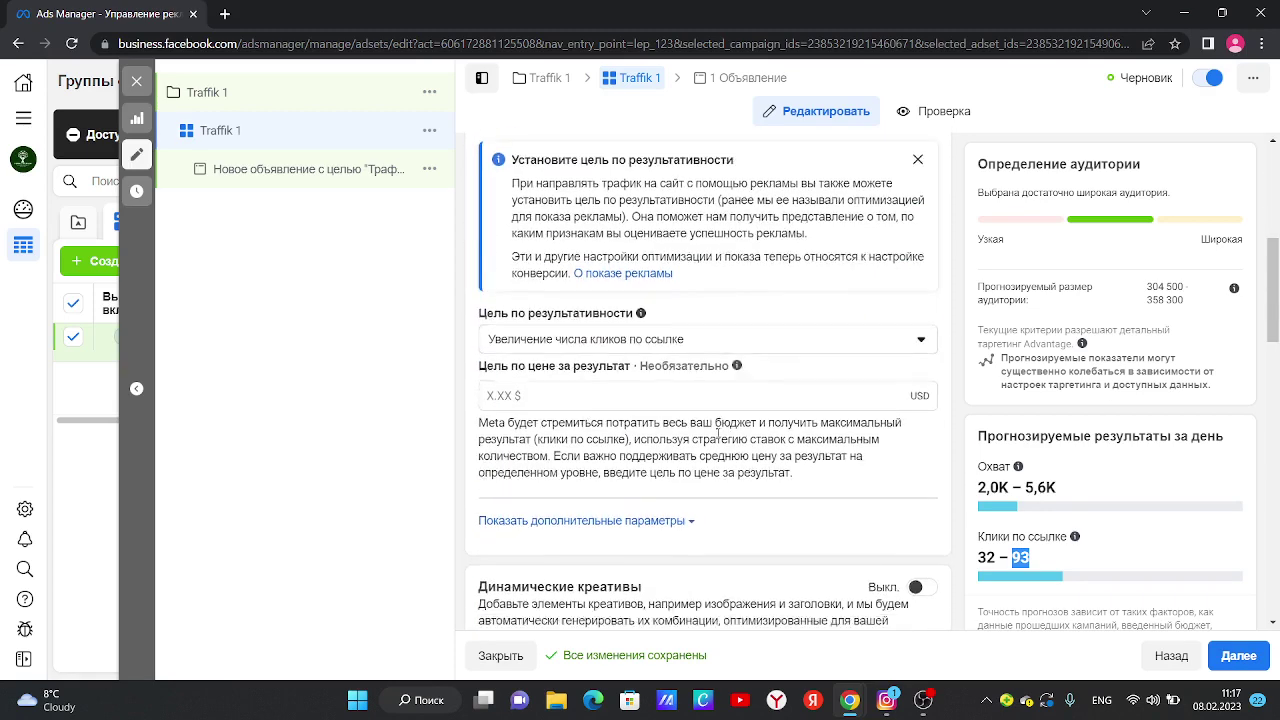
Set the ad set's daily budget to 20 USD.
scroll(718, 432, "down", 2)
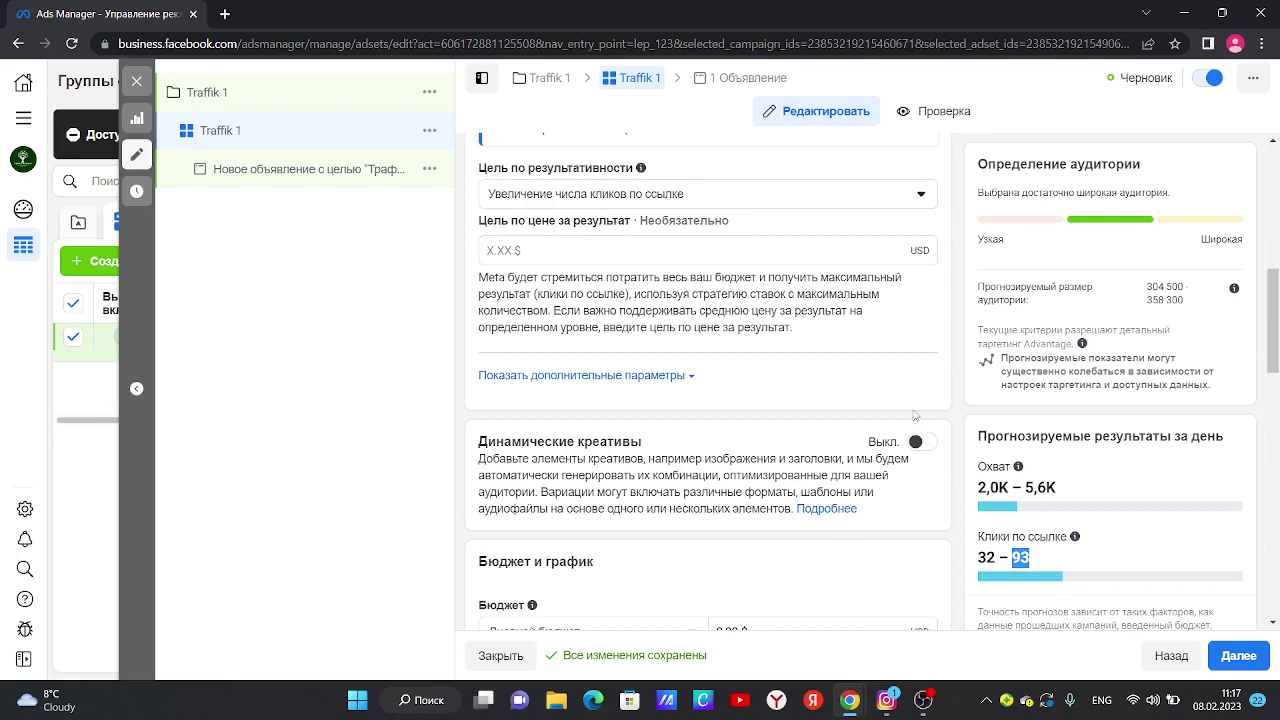
scroll(915, 412, "down", 2)
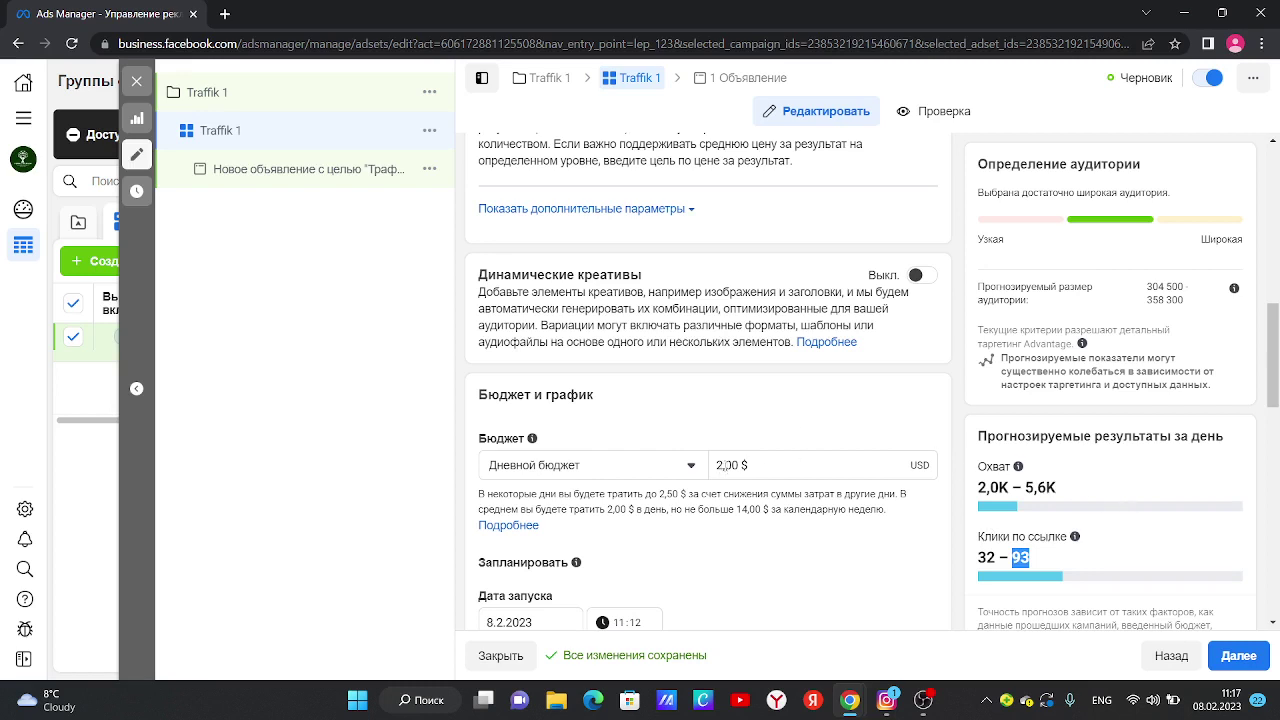
left_click(726, 466)
type("0")
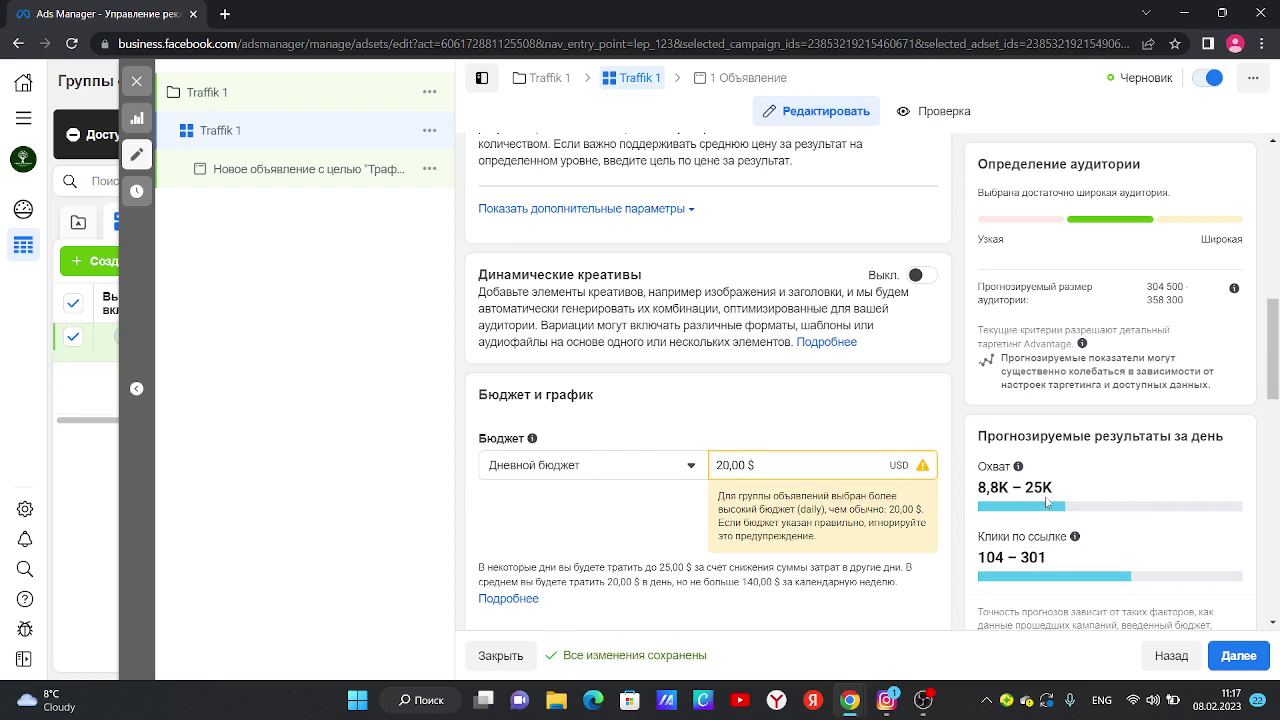
Set the ad set's daily budget to 2 USD and review the estimated link clicks and placement options.
key("BackSpace")
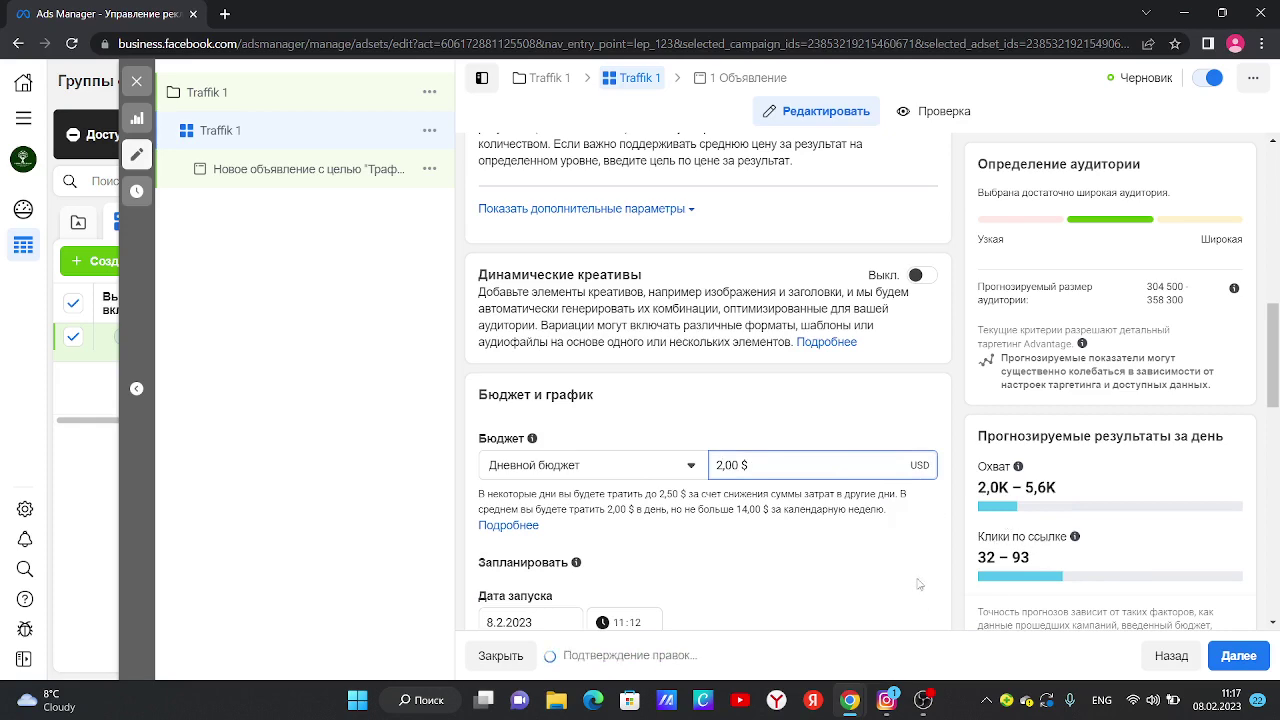
left_click(930, 565)
scroll(900, 480, "down", 3)
scroll(895, 464, "down", 6)
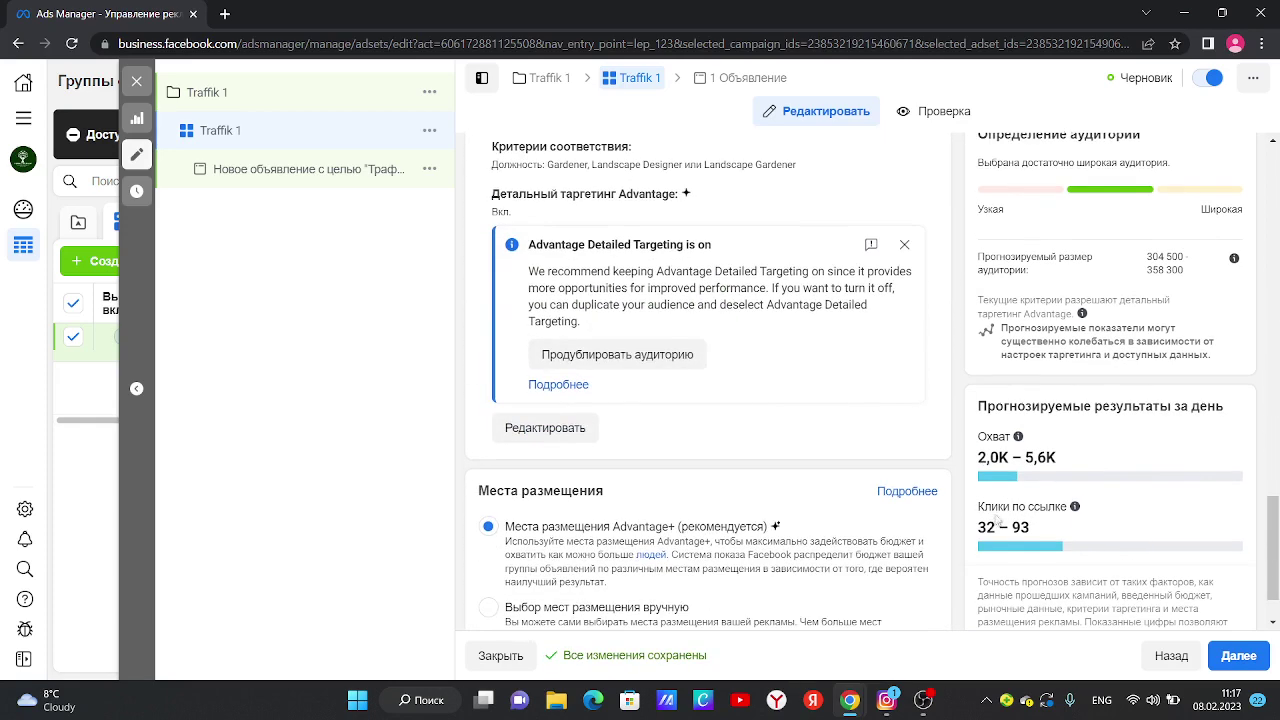
left_click_drag(980, 506, 1067, 512)
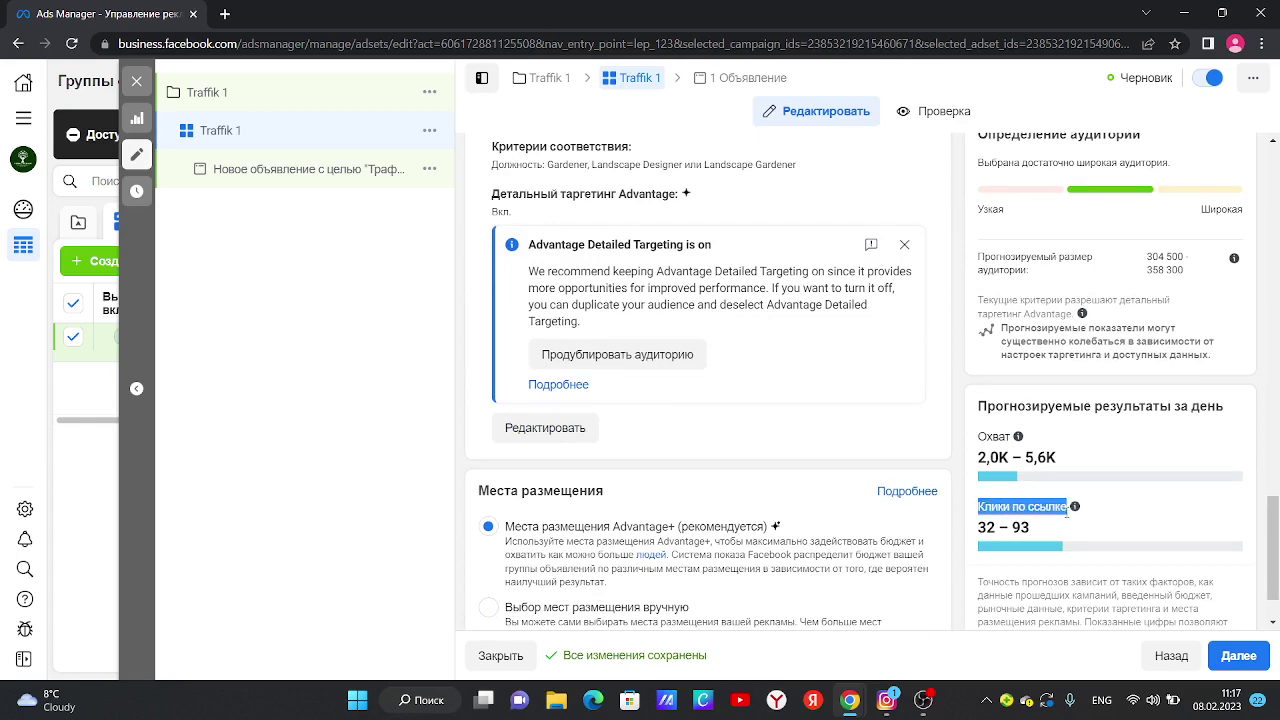
scroll(799, 512, "down", 1)
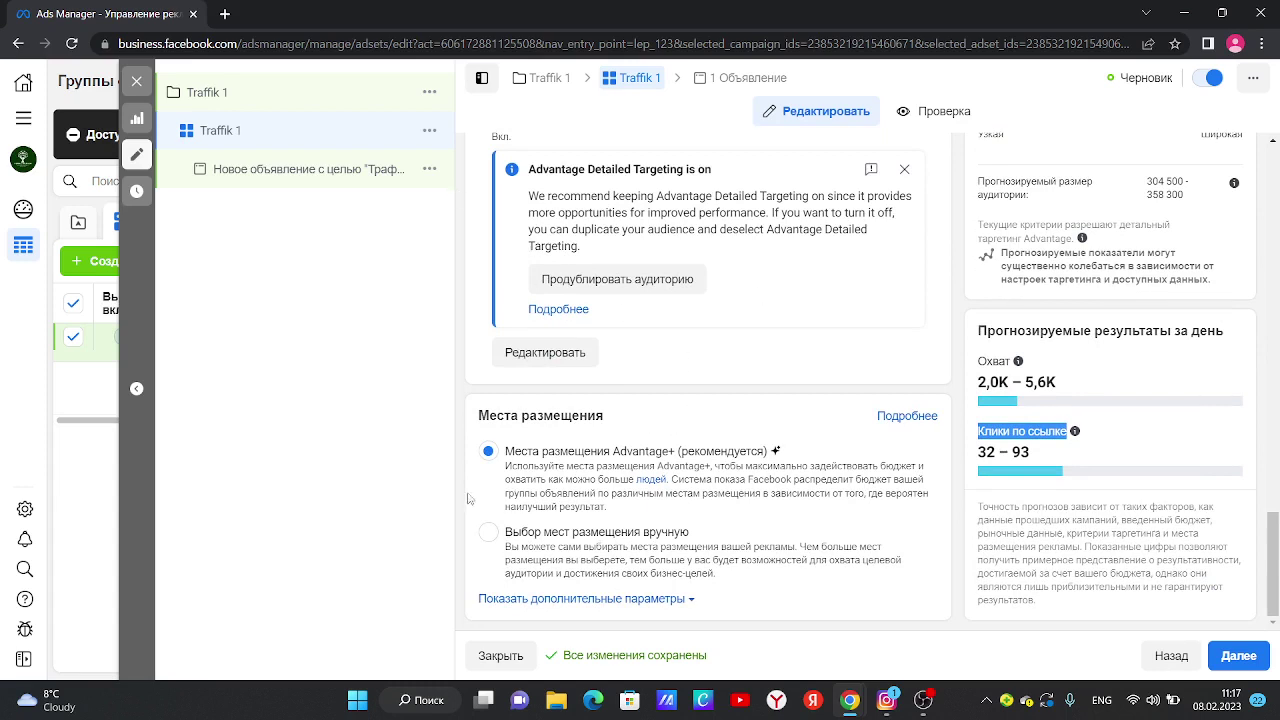
Open the new ad under the ad set, rename it "TraFFIK 1" and dismiss the carousel recommendation.
left_click(279, 179)
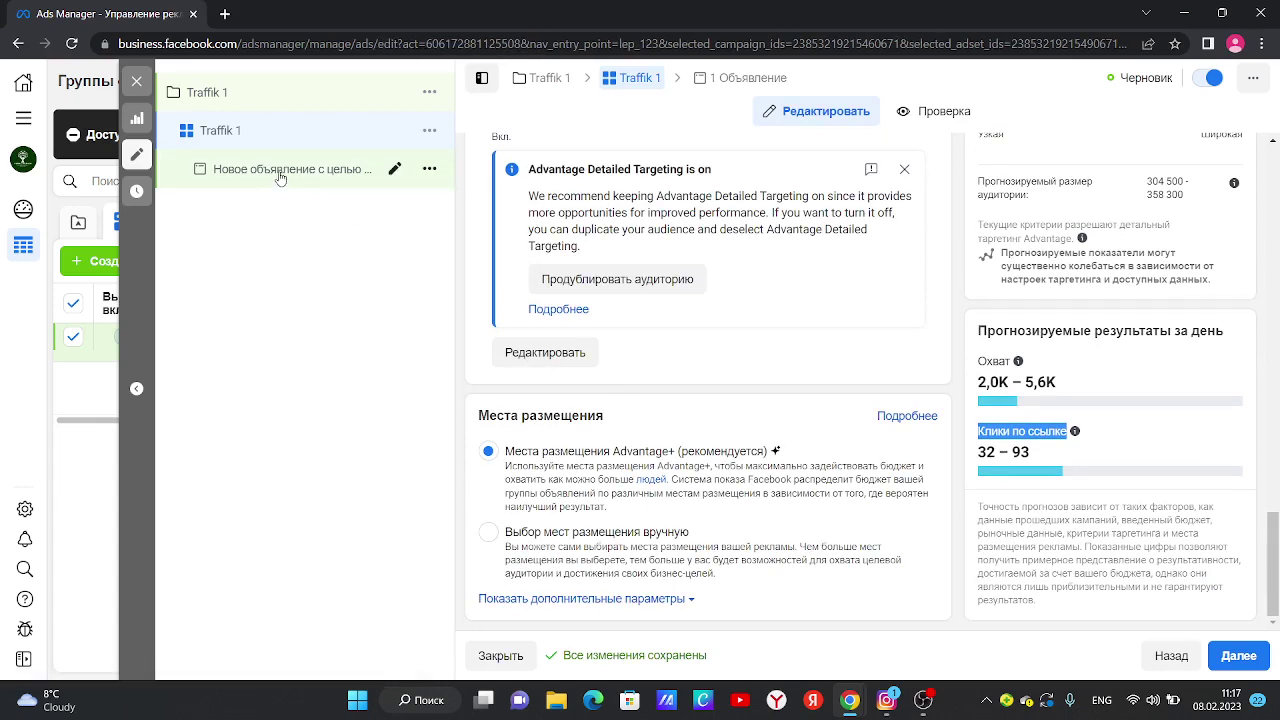
triple_click(618, 205)
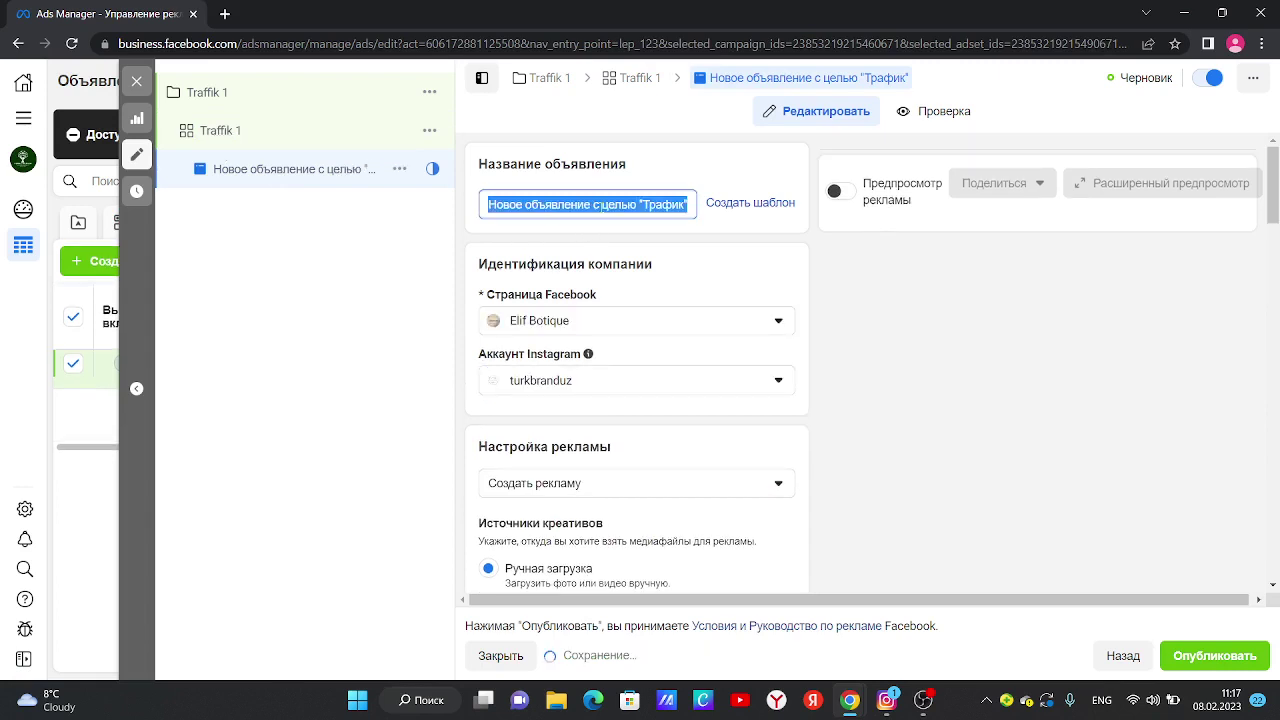
type("Т")
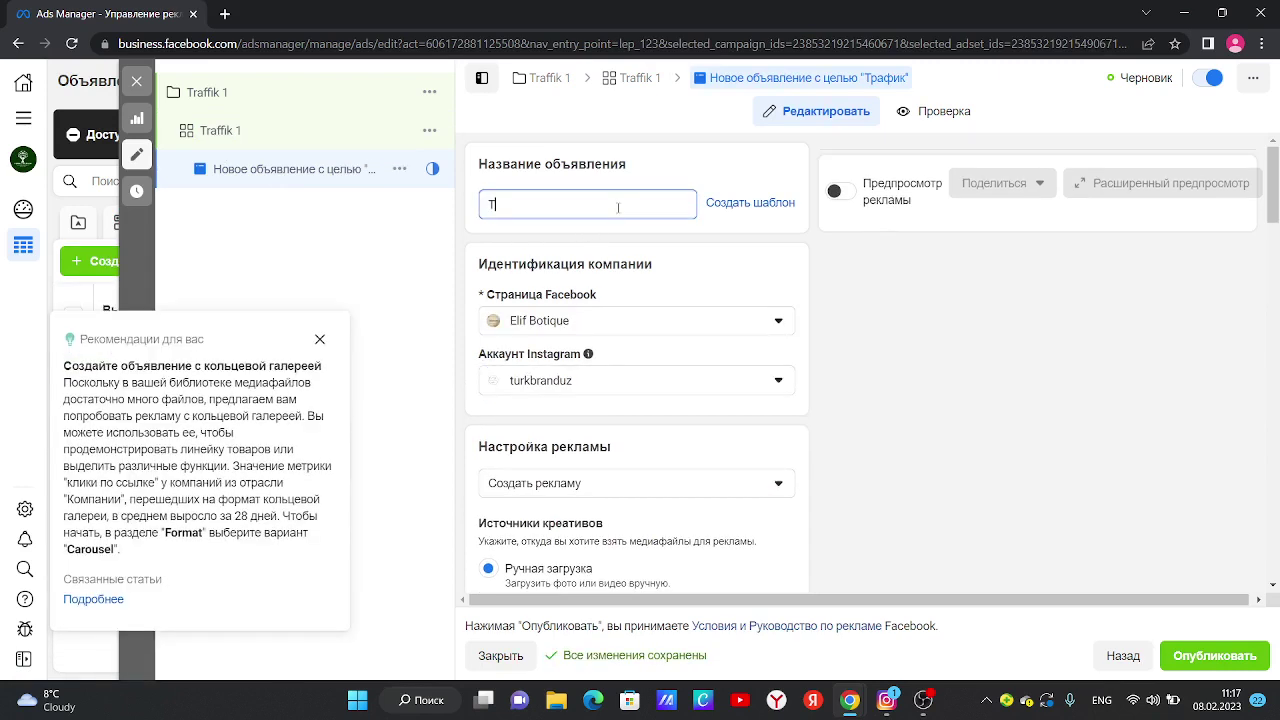
type("raFFIK ")
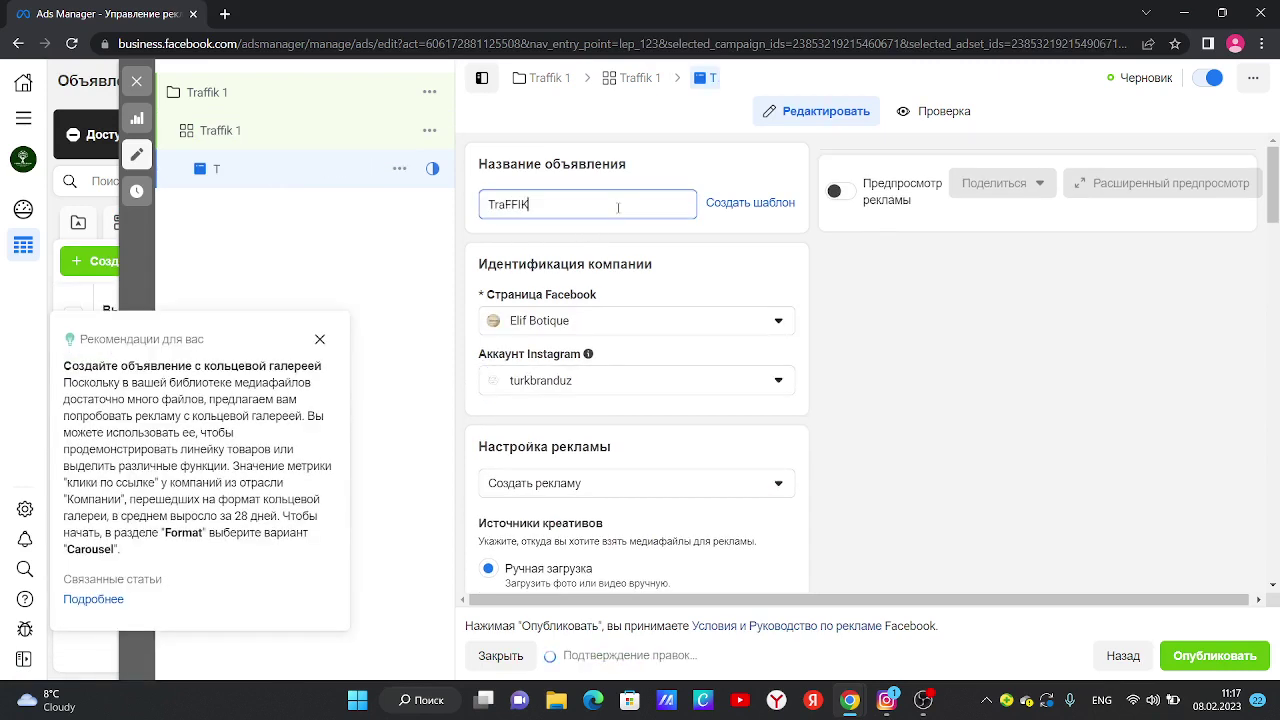
type("1")
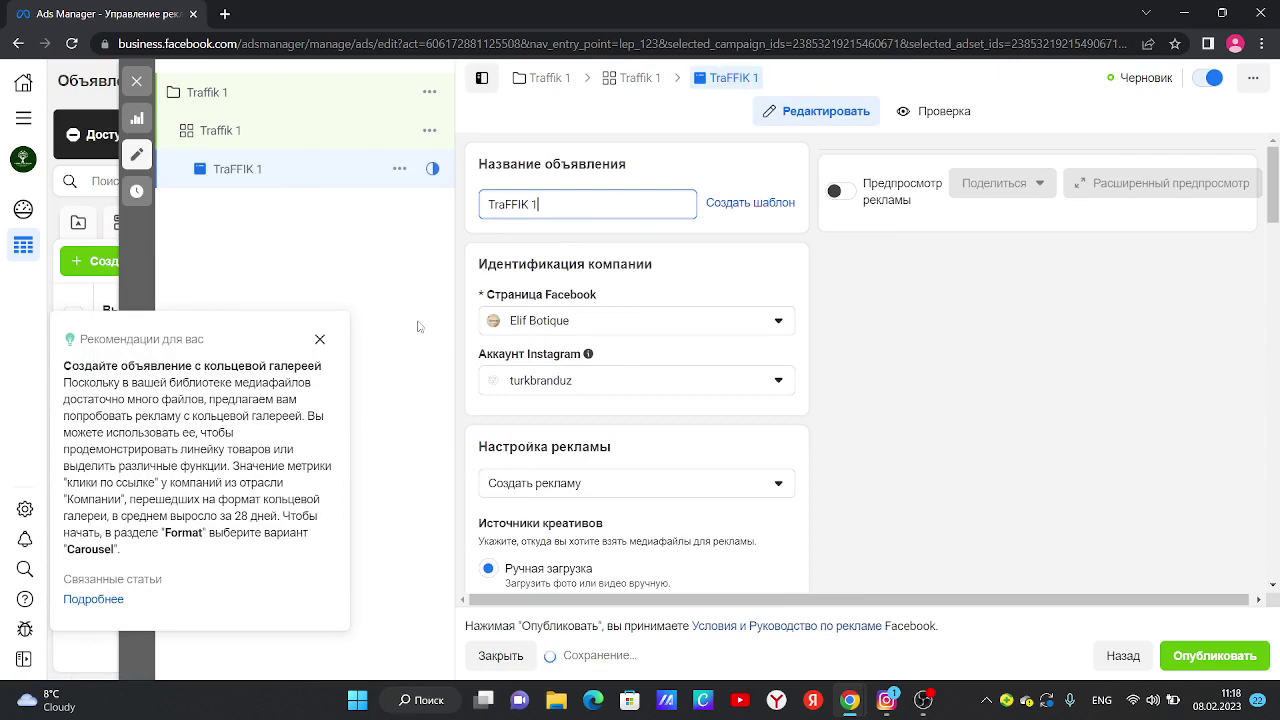
left_click(320, 339)
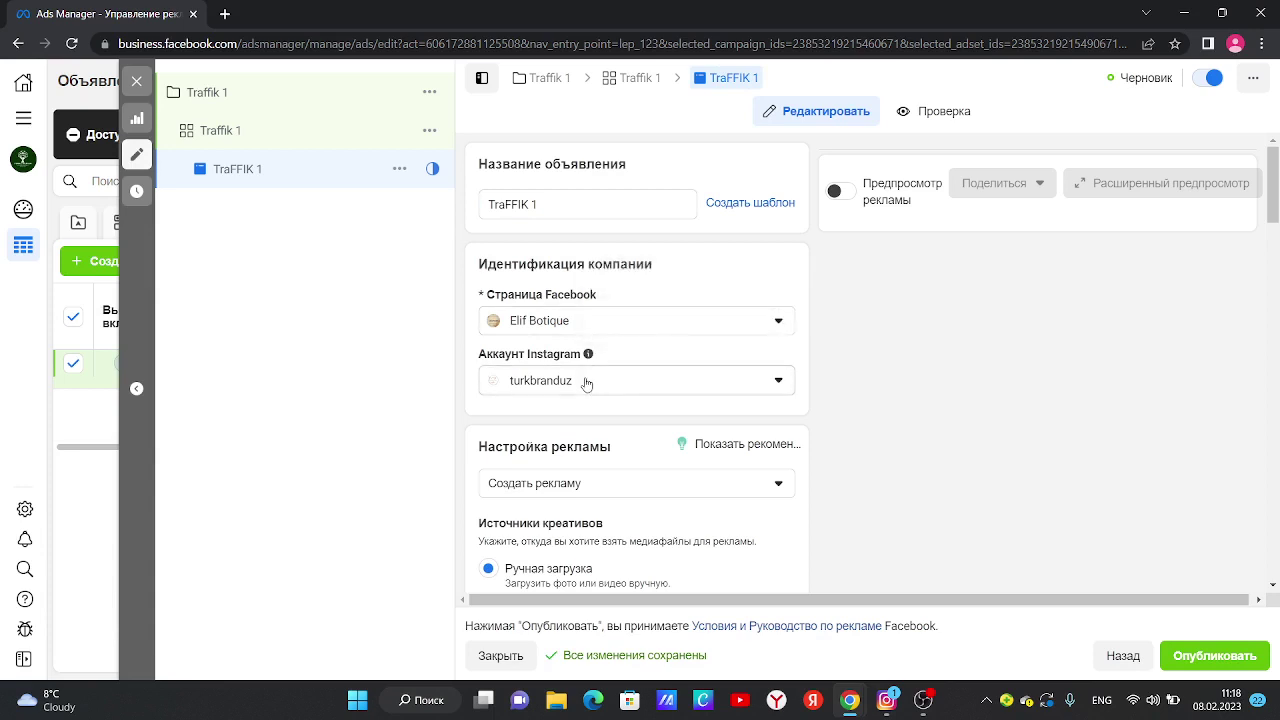
Examine the ad's Facebook page and Instagram account, creative source and format options.
scroll(640, 410, "down", 1)
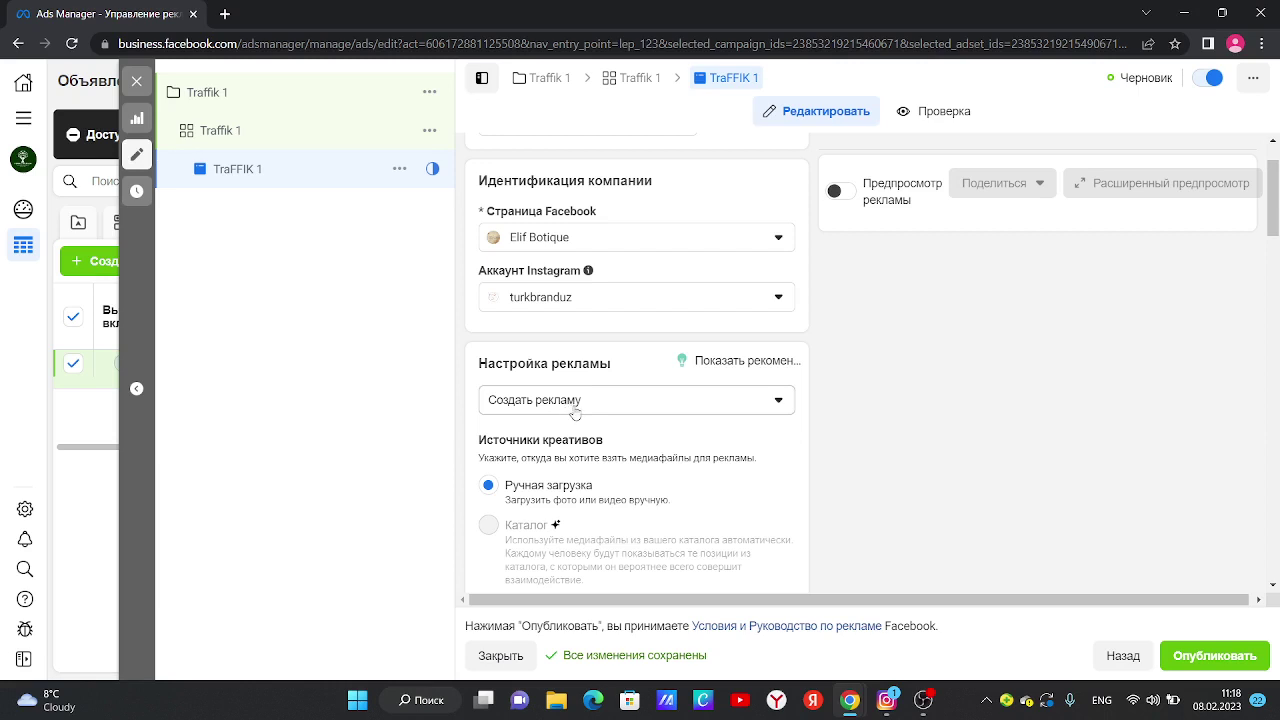
scroll(575, 412, "down", 2)
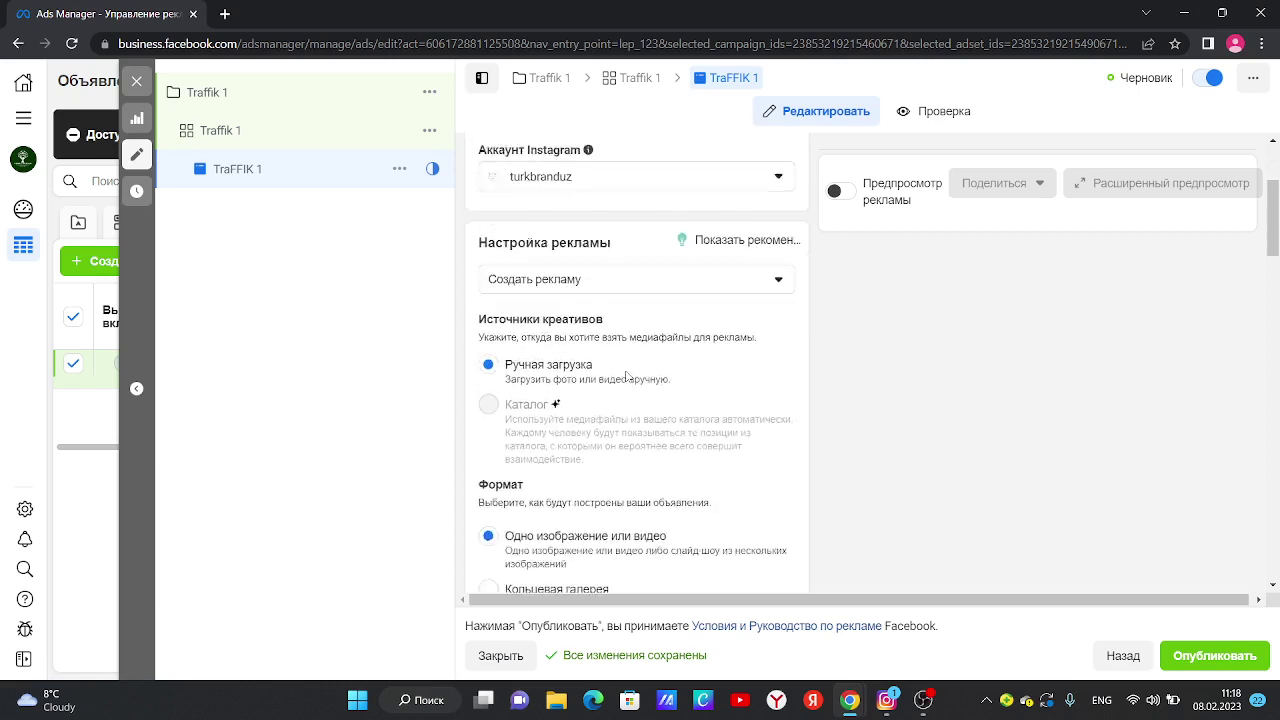
scroll(545, 440, "down", 1)
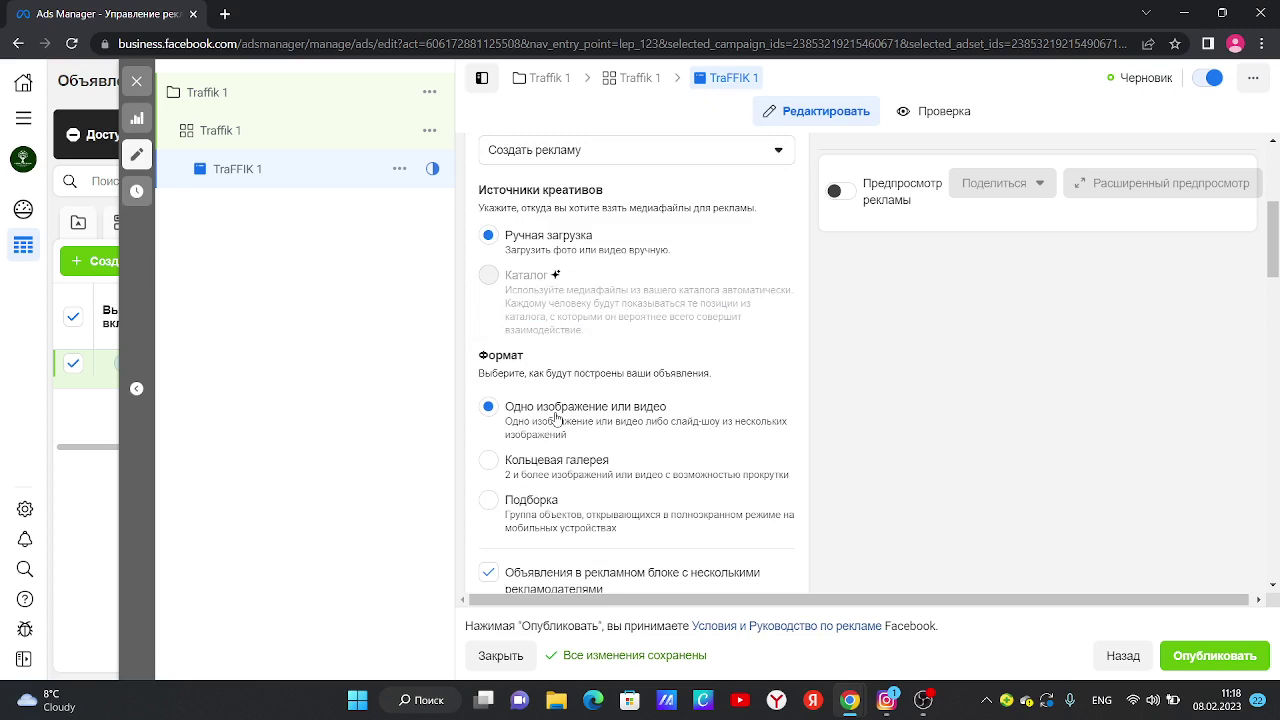
scroll(557, 418, "down", 1)
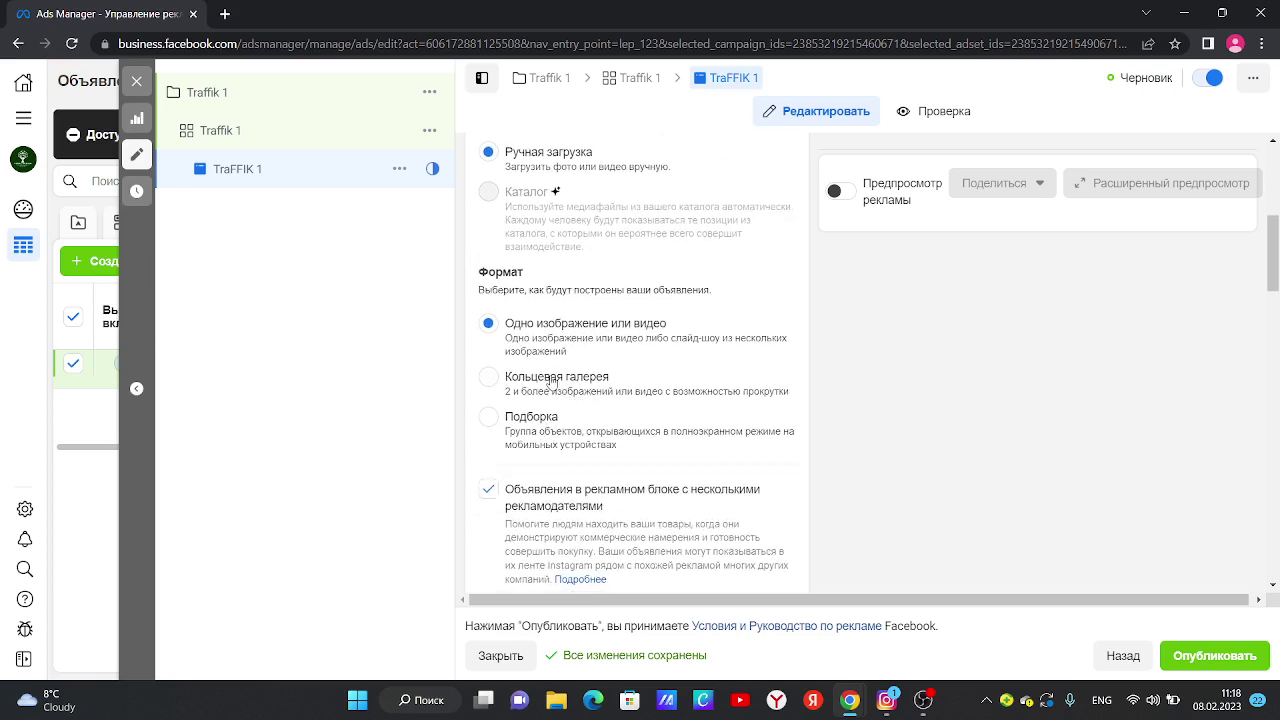
scroll(483, 288, "down", 1)
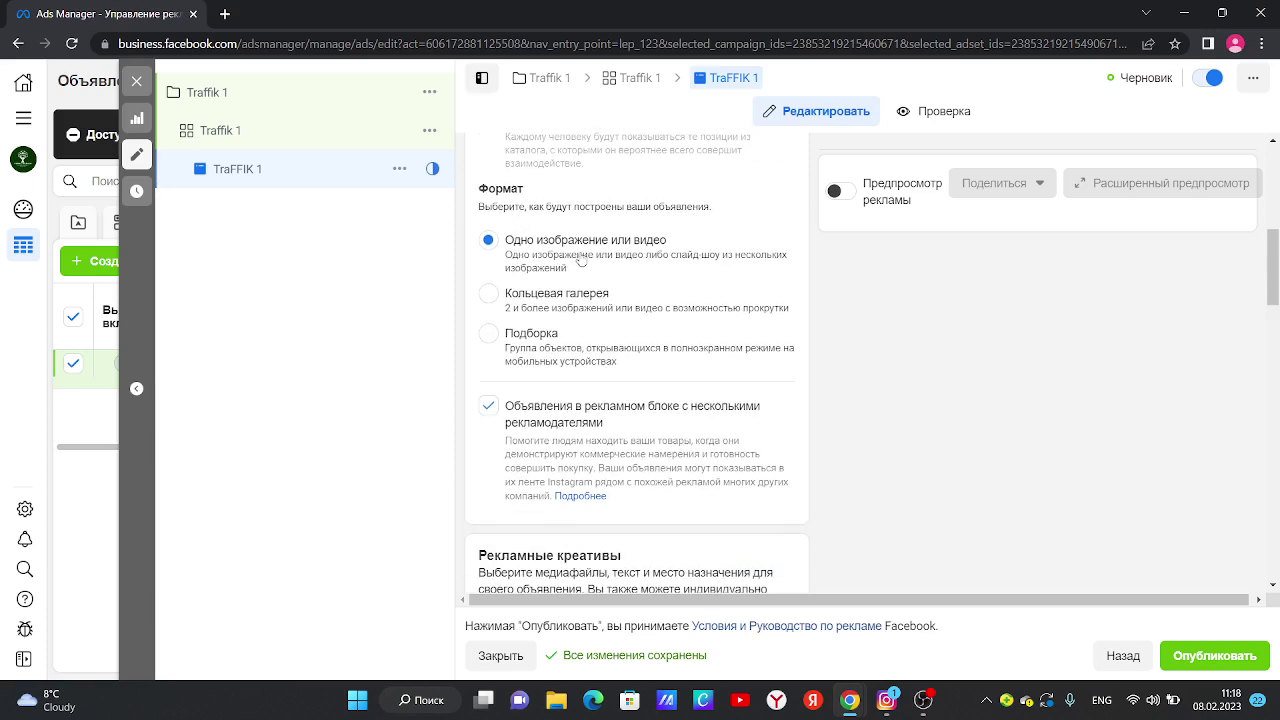
scroll(528, 280, "up", 4)
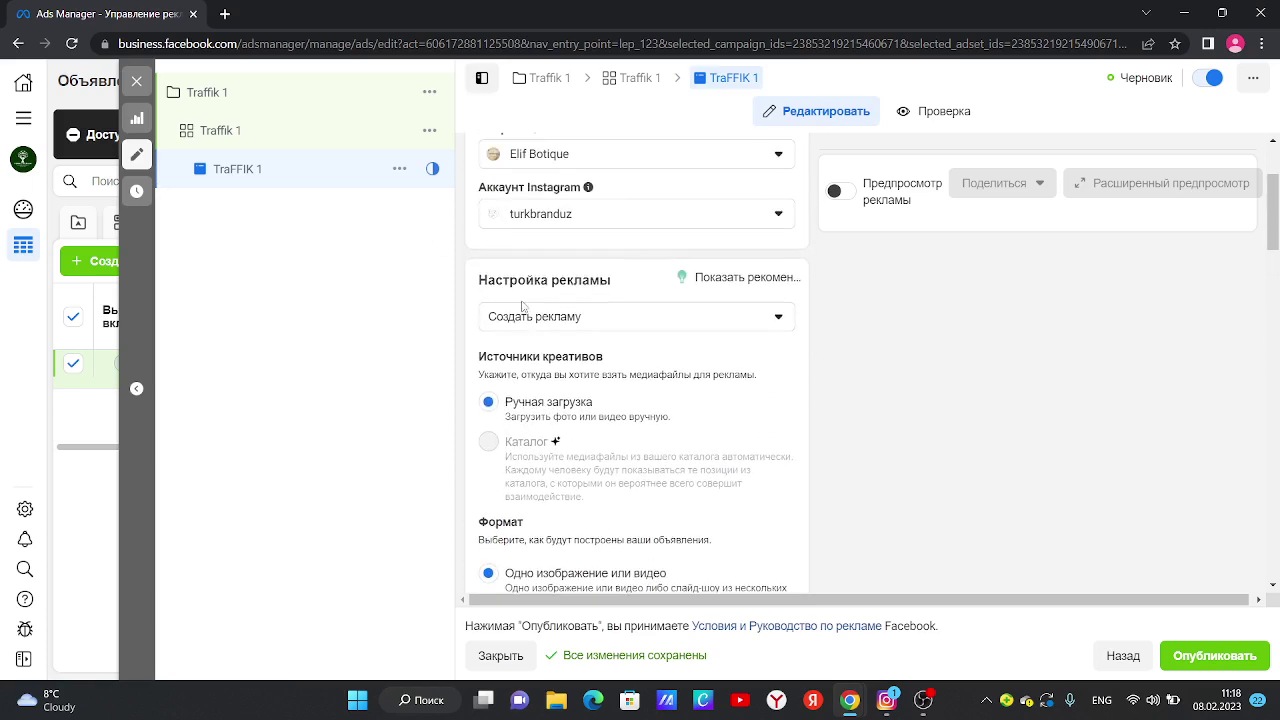
Add the 1280 × 1280 account image of the woman in a long beige coat to the ad, accepting the suggested cropping and optimization.
scroll(522, 306, "down", 6)
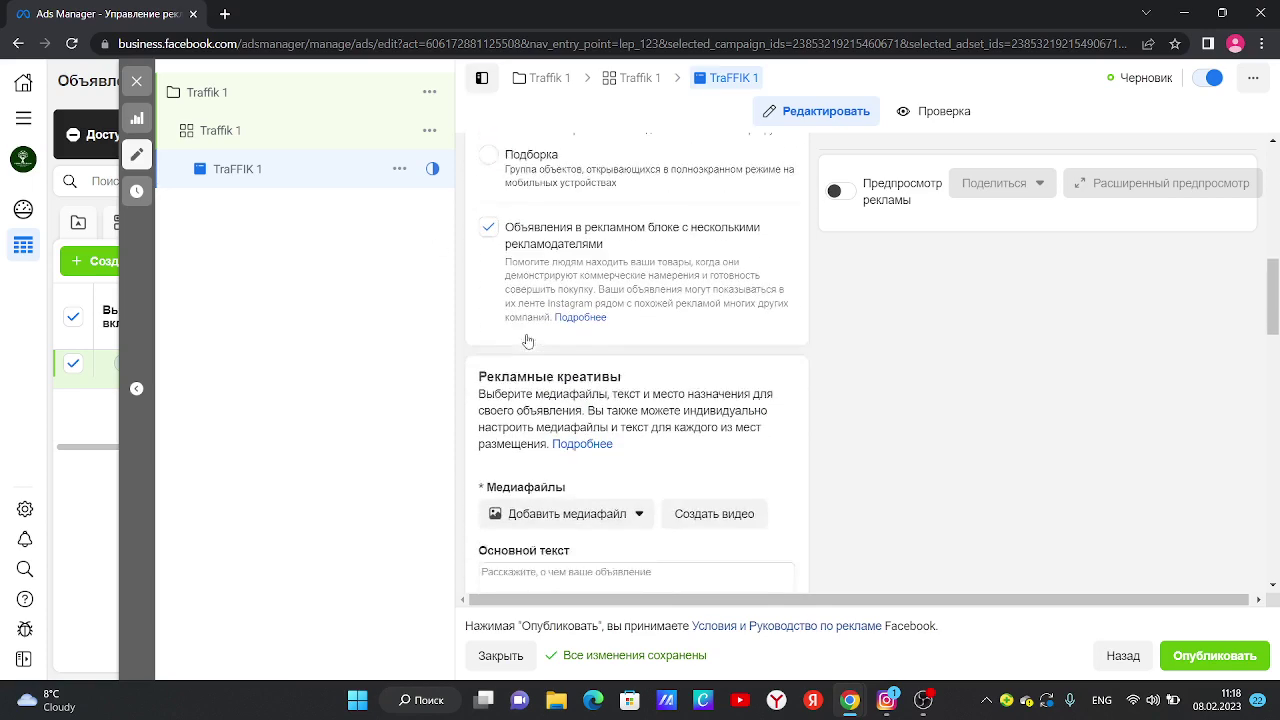
scroll(528, 341, "down", 2)
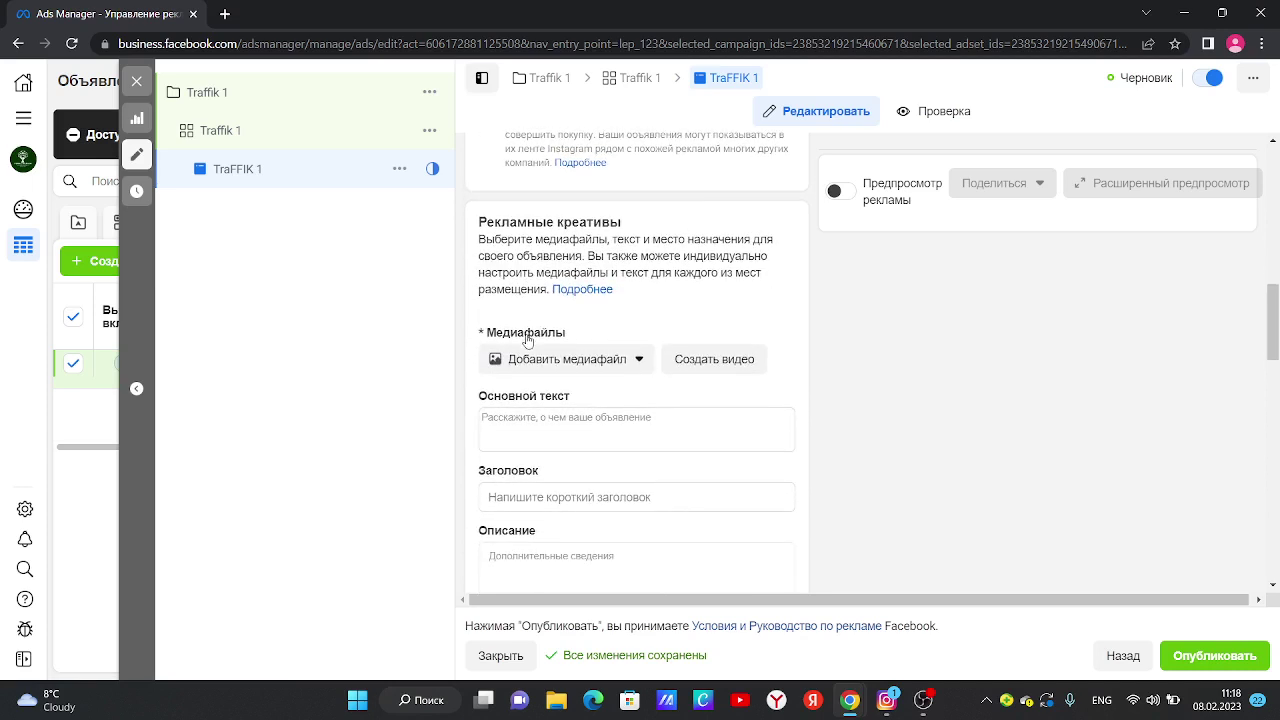
left_click(587, 366)
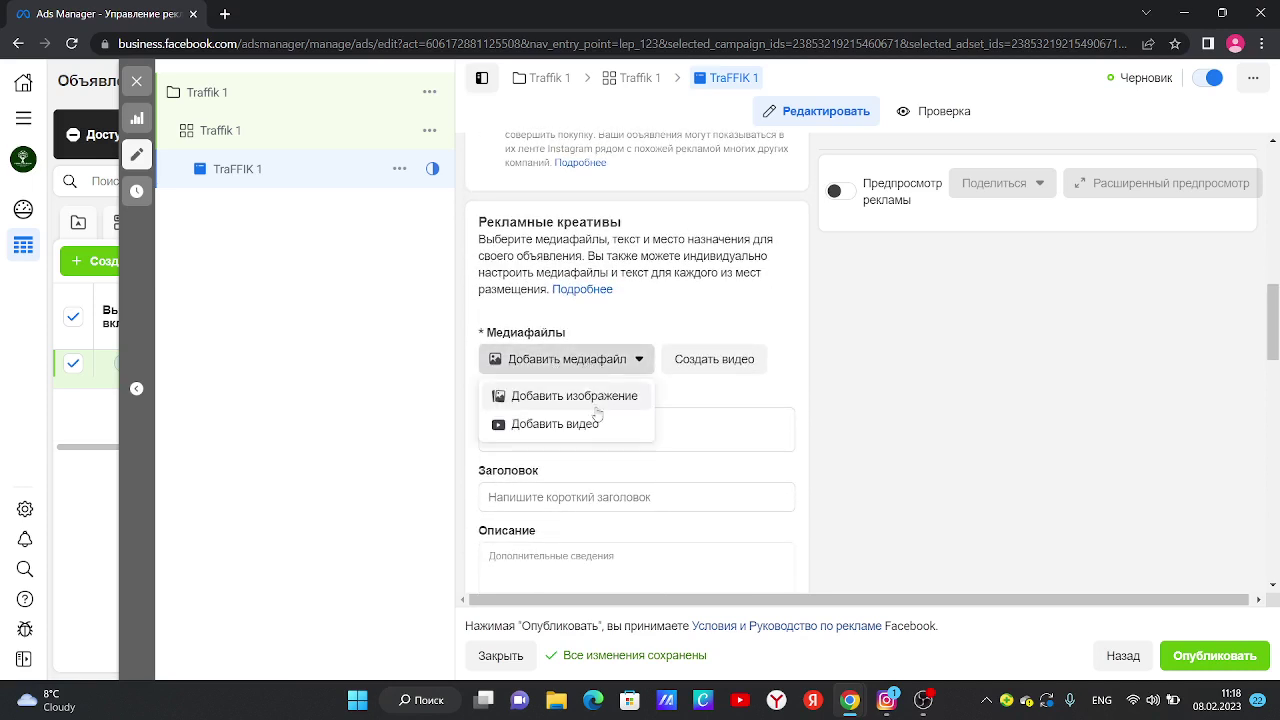
left_click(595, 397)
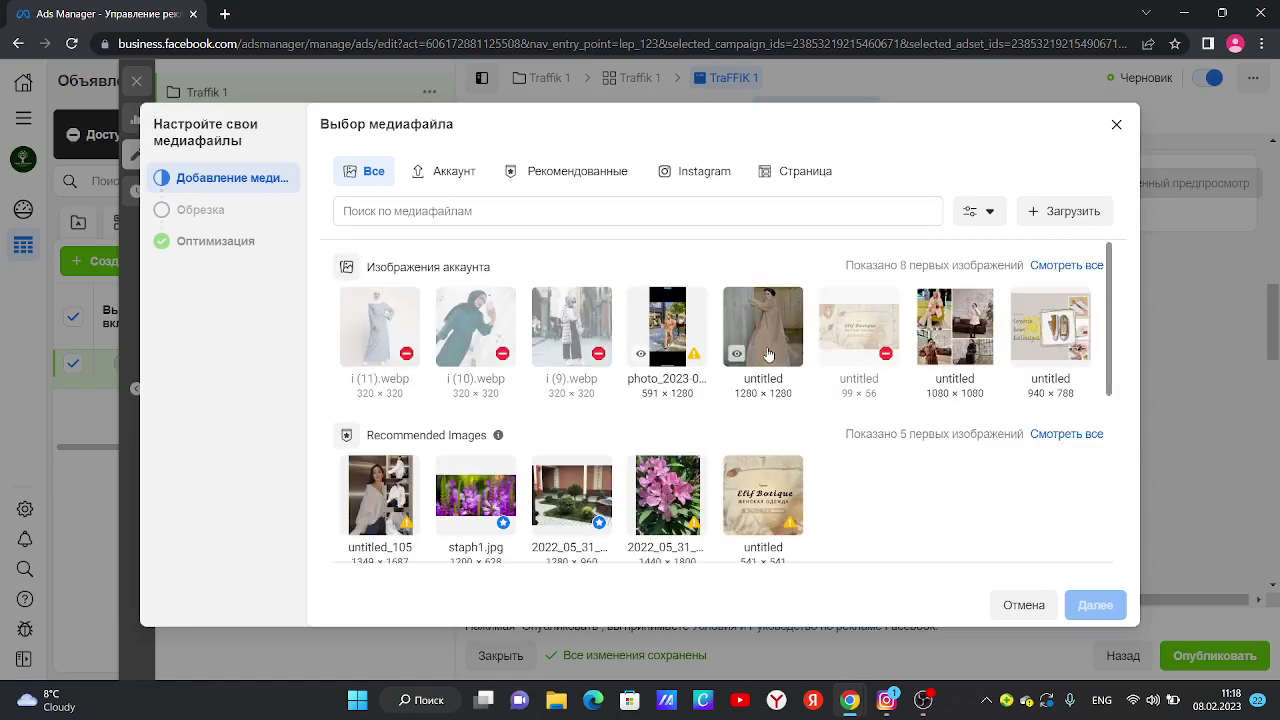
left_click(762, 344)
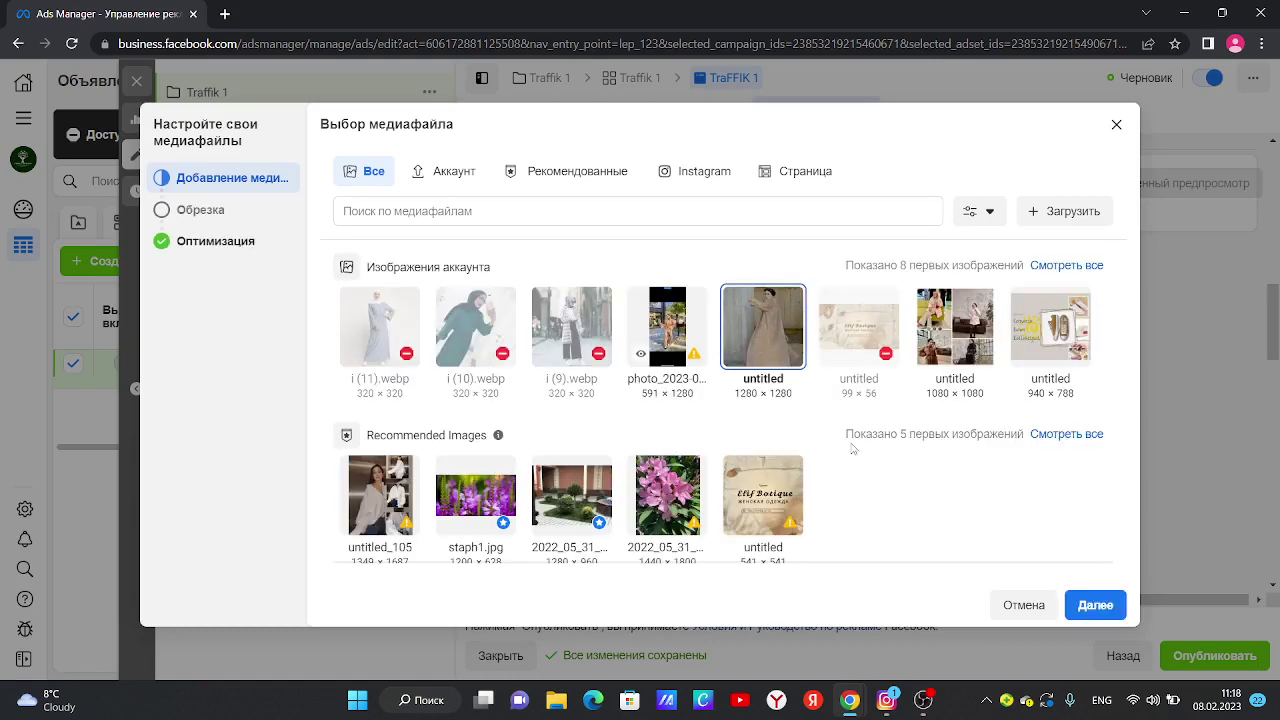
left_click(1096, 606)
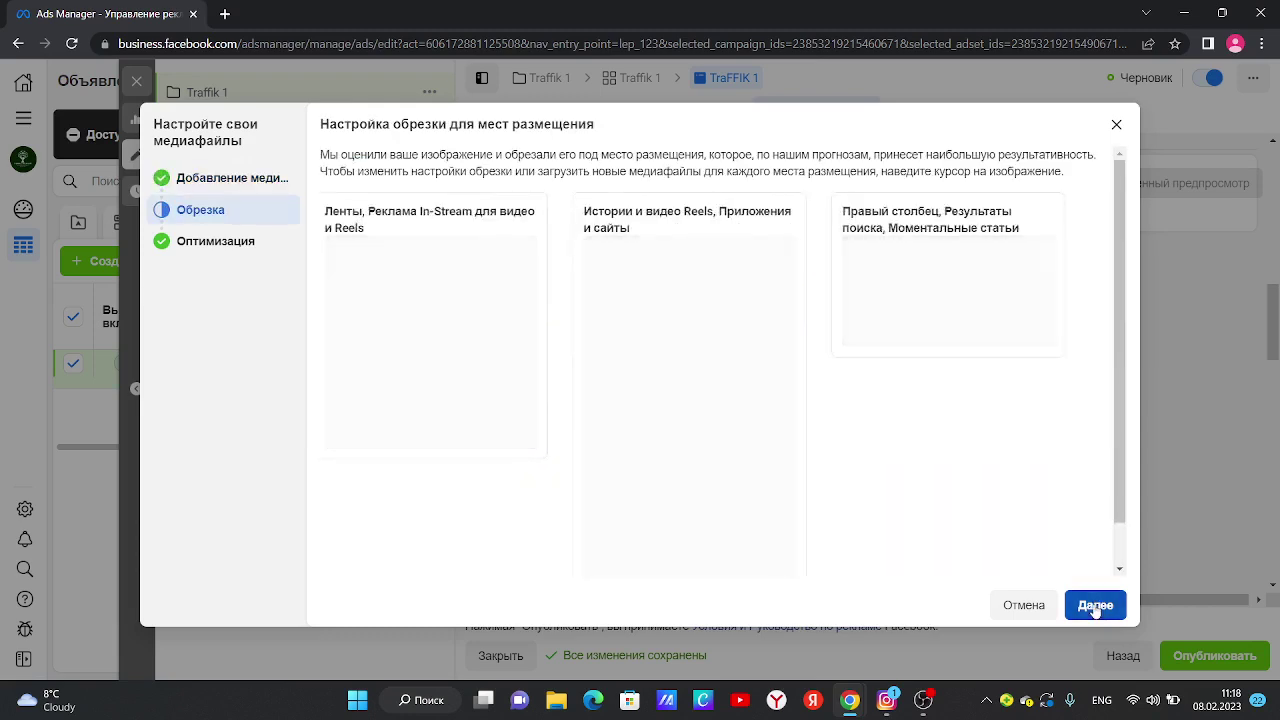
left_click(1096, 606)
left_click(1092, 612)
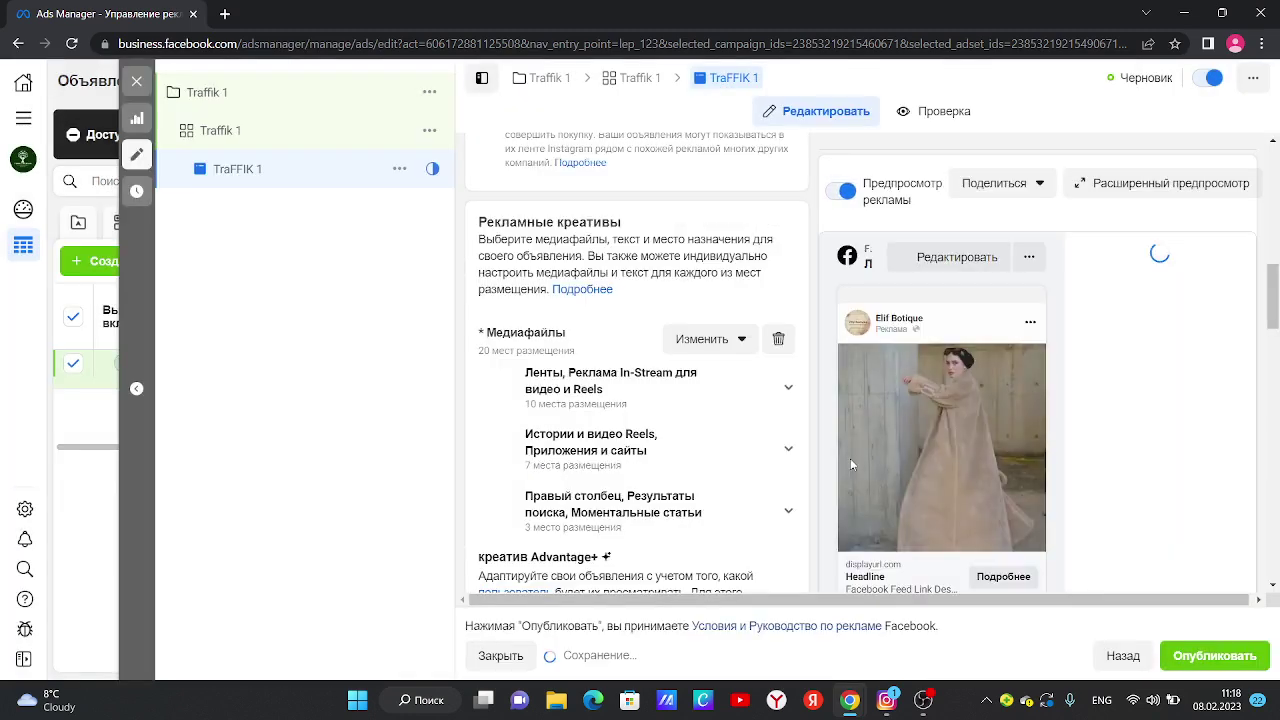
Examine the ad's primary text, headline and description fields alongside the ad preview without filling them in.
scroll(617, 424, "down", 2)
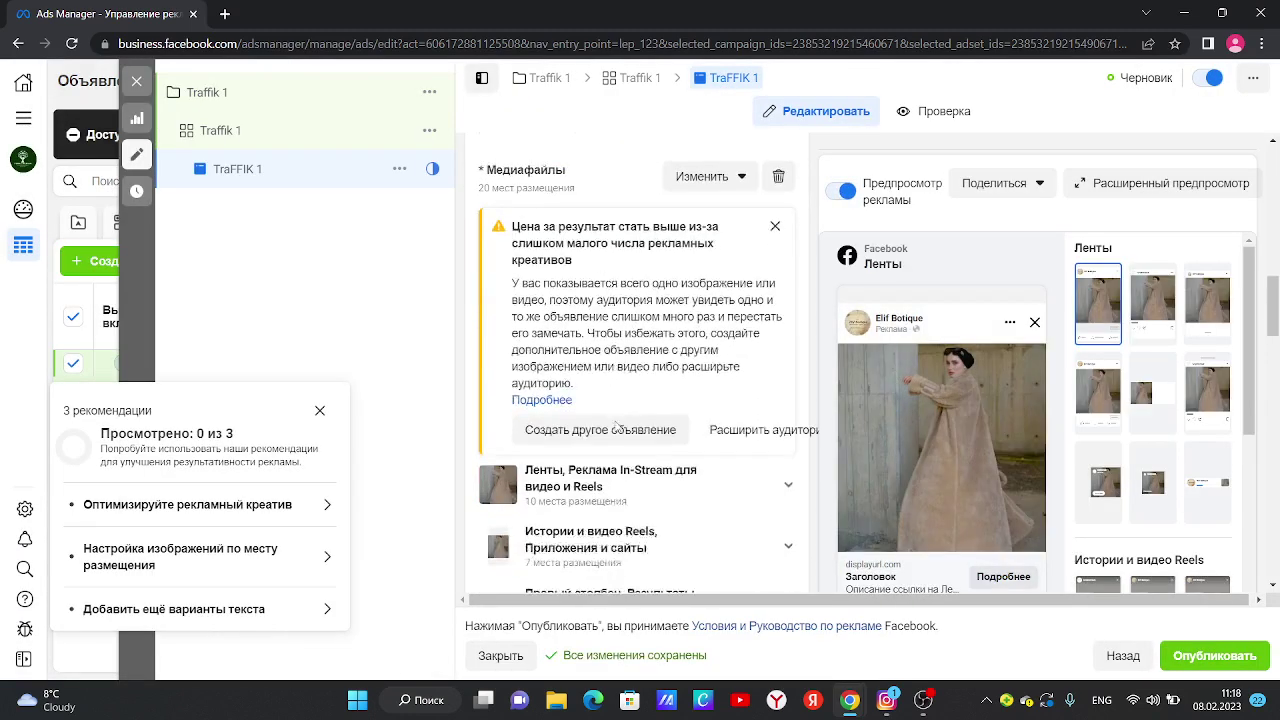
scroll(617, 424, "down", 4)
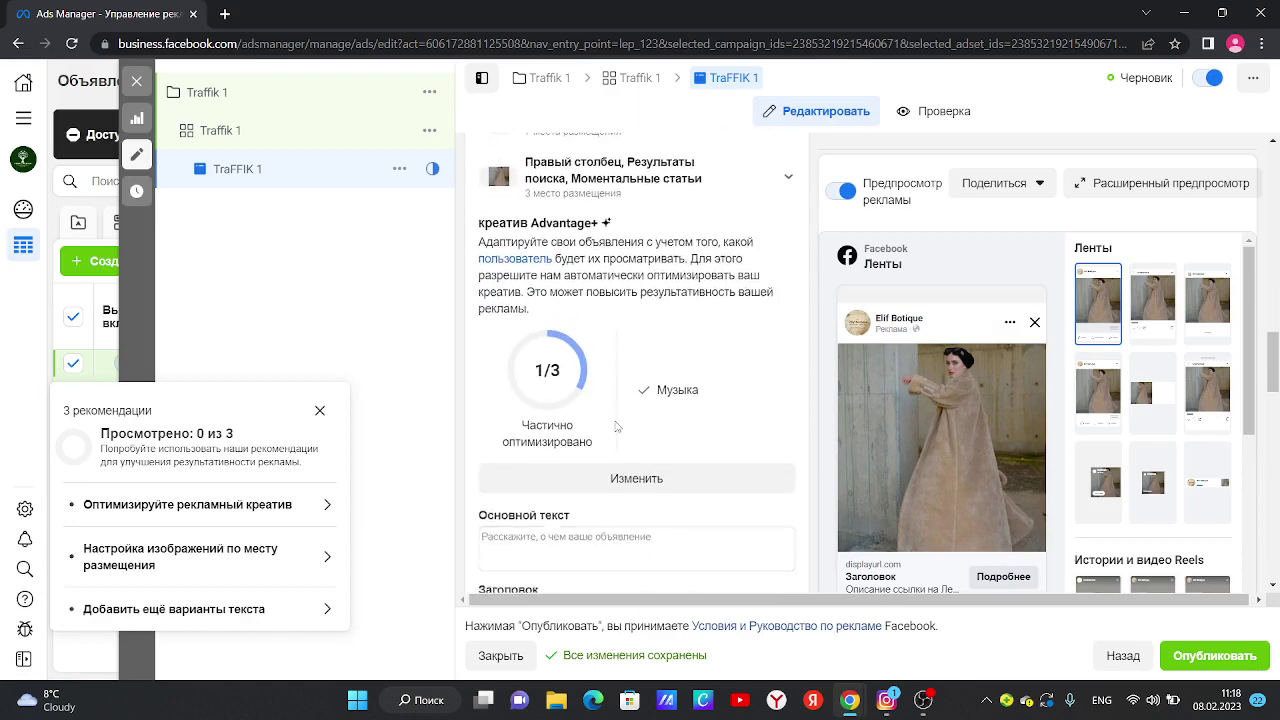
scroll(617, 427, "down", 3)
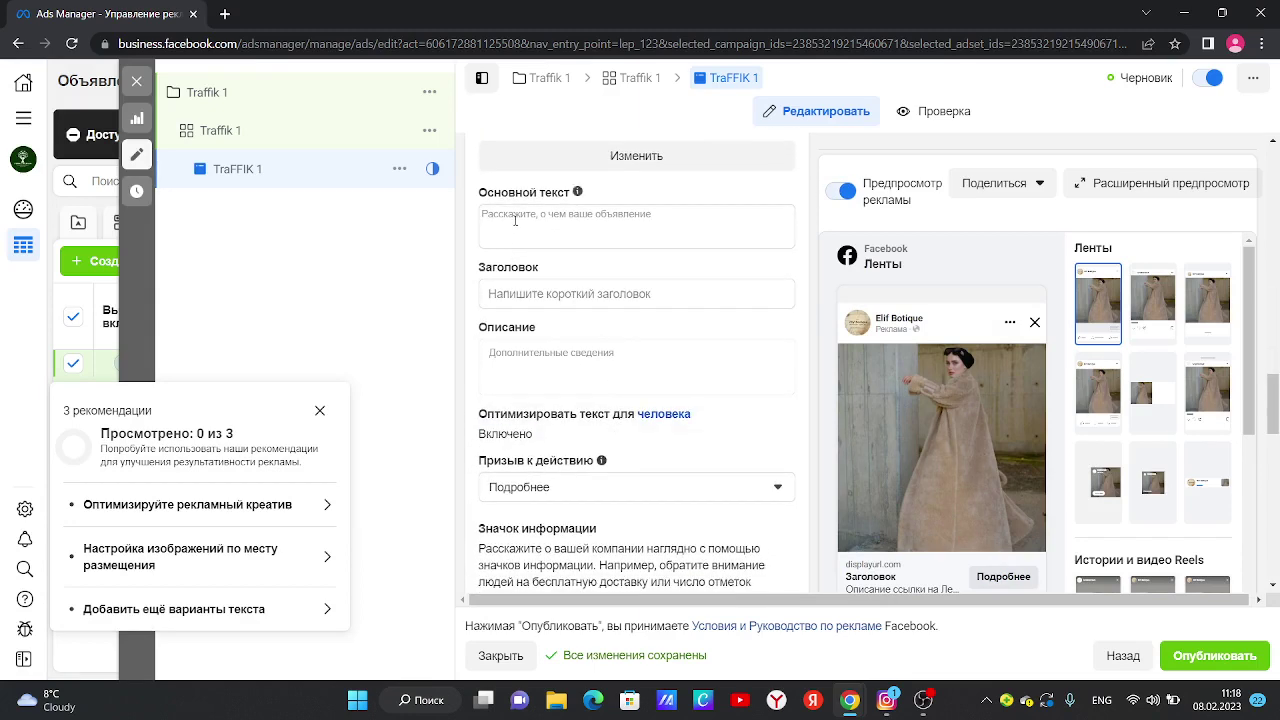
left_click(515, 221)
mouse_move(893, 373)
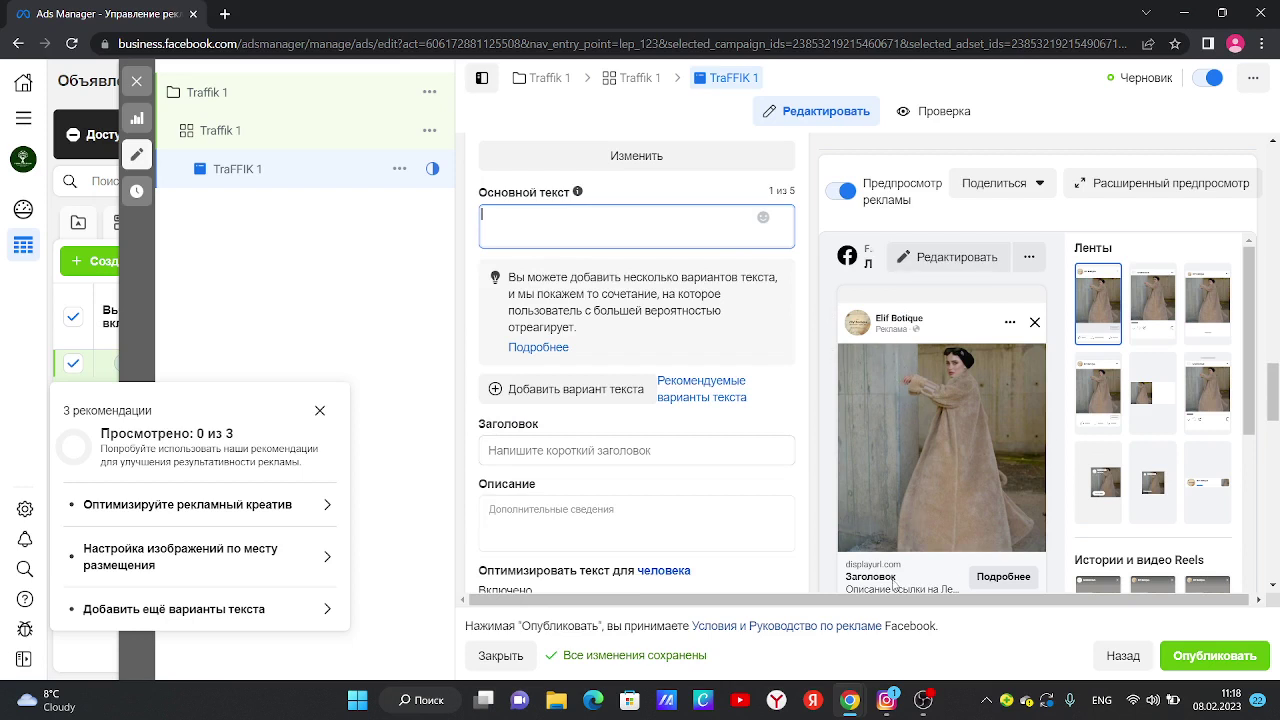
left_click(570, 443)
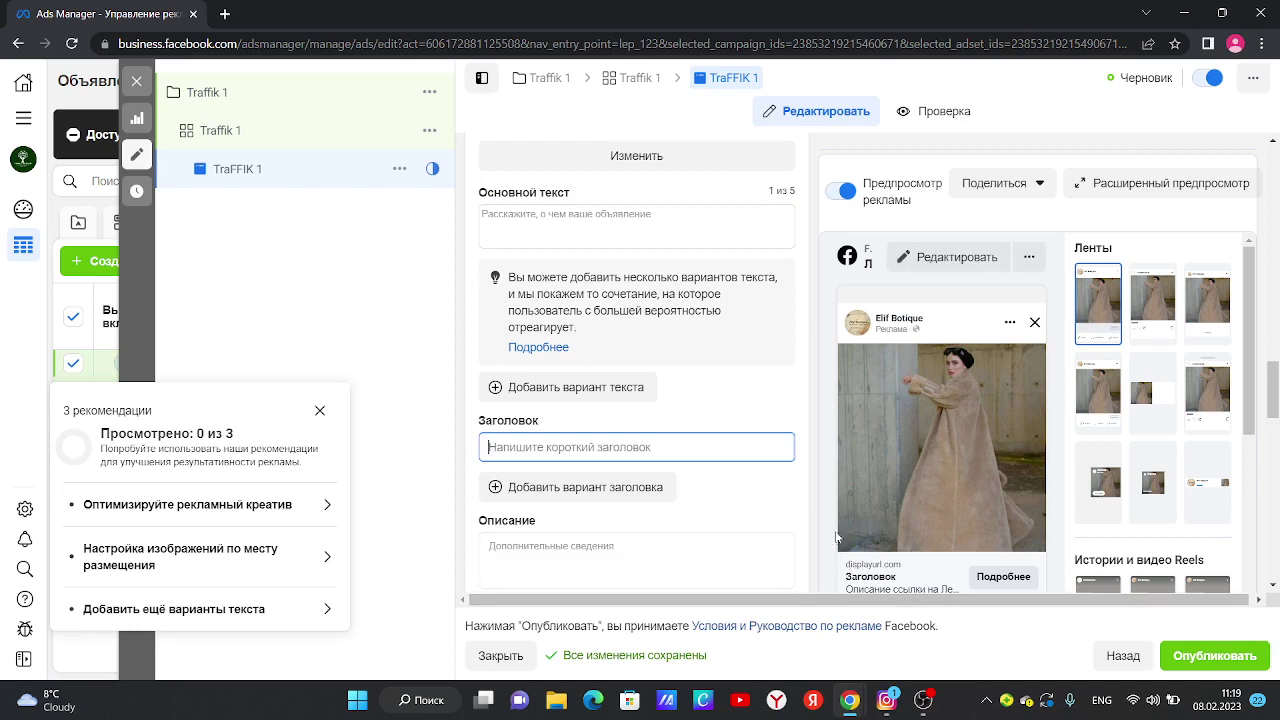
scroll(602, 450, "down", 1)
left_click(595, 465)
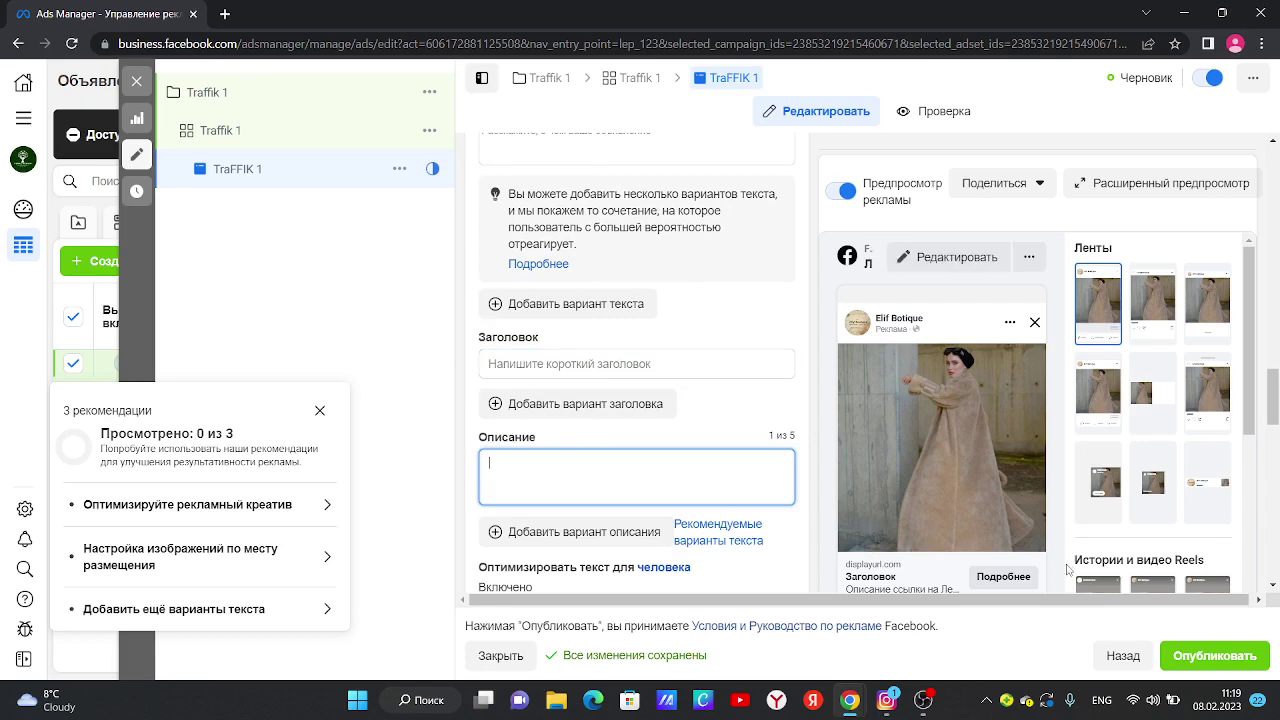
scroll(731, 531, "down", 2)
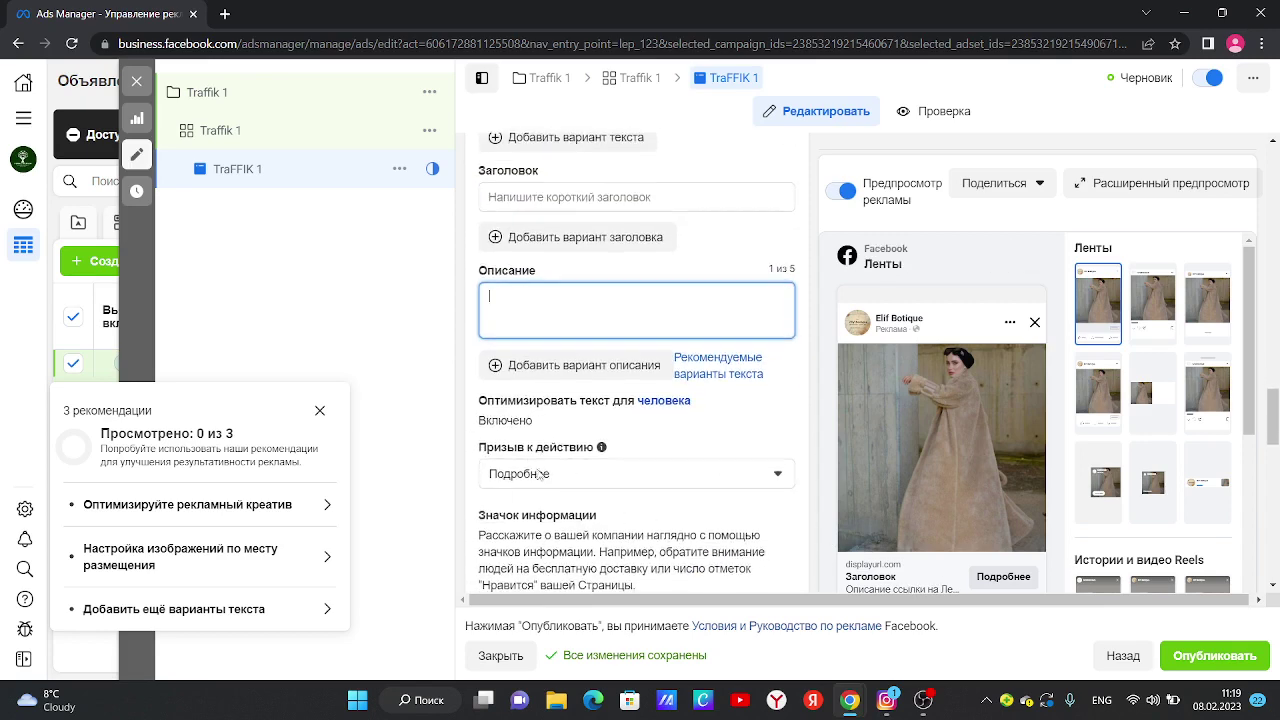
Examine the available call-to-action options for the ad and close the list, leaving "Подробнее" selected.
left_click(660, 473)
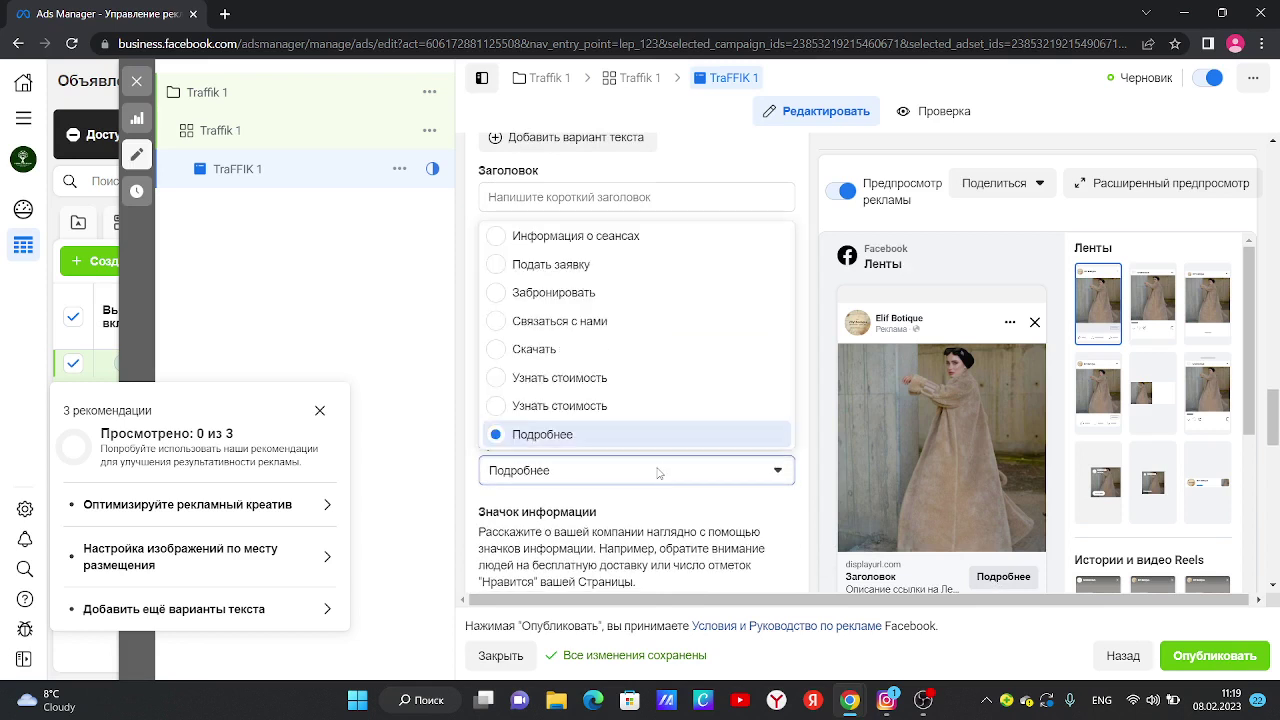
scroll(595, 406, "up", 5)
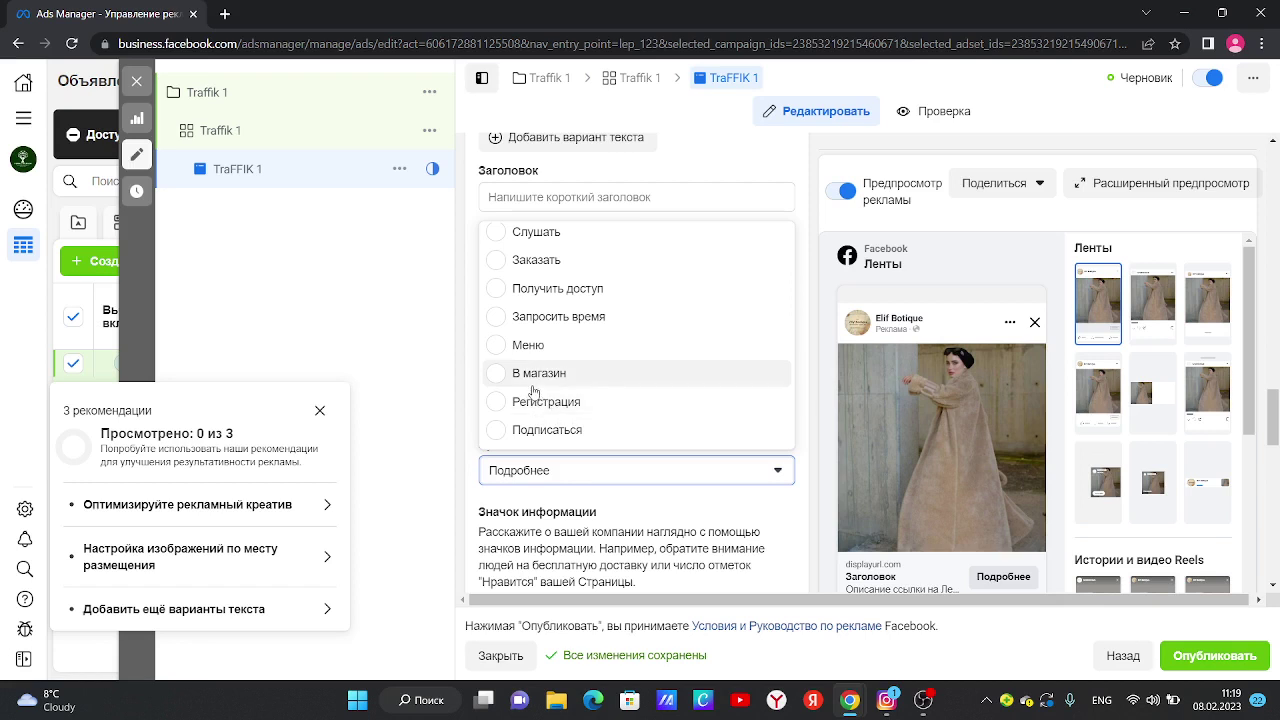
scroll(535, 390, "up", 1)
scroll(540, 395, "down", 2)
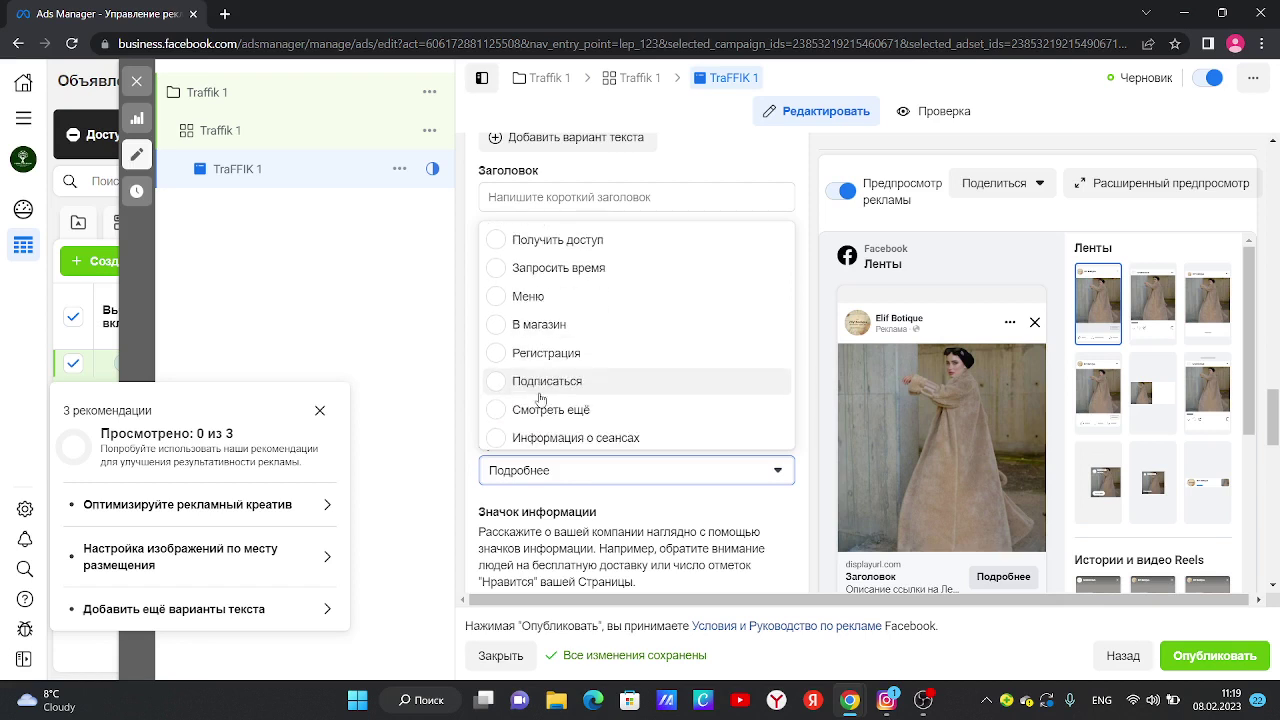
scroll(540, 398, "down", 1)
scroll(550, 410, "down", 1)
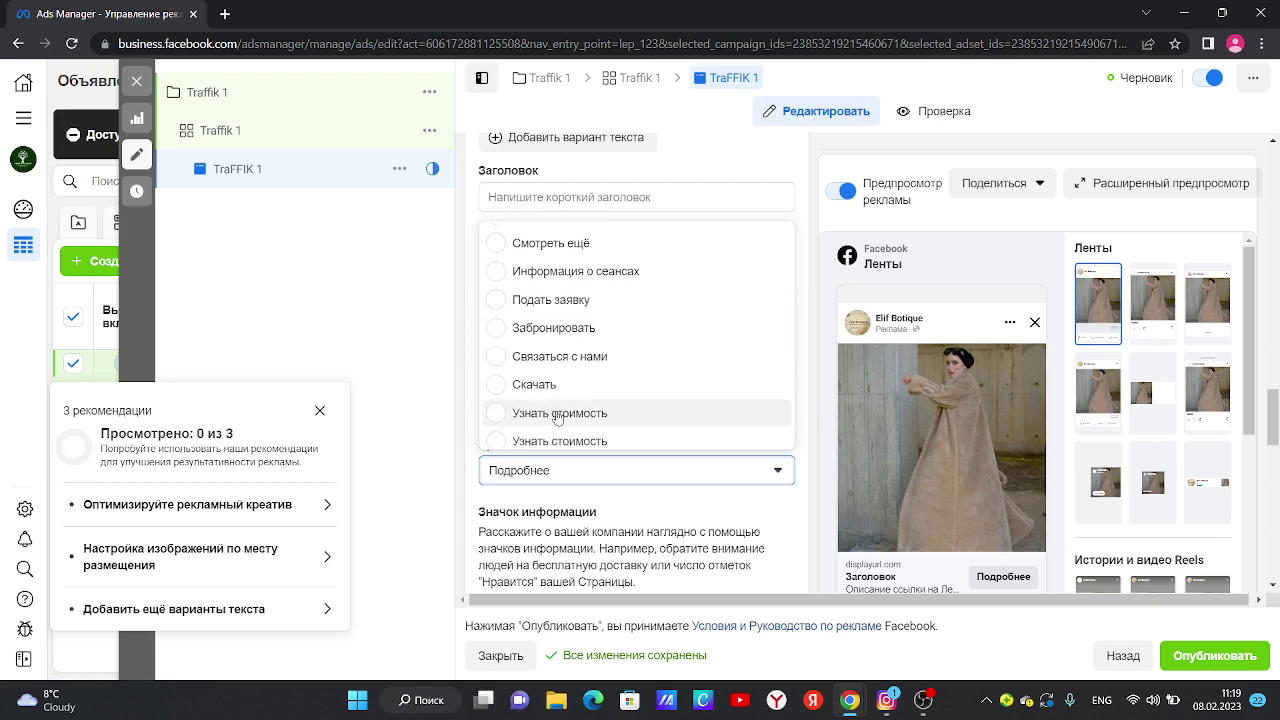
scroll(557, 417, "down", 1)
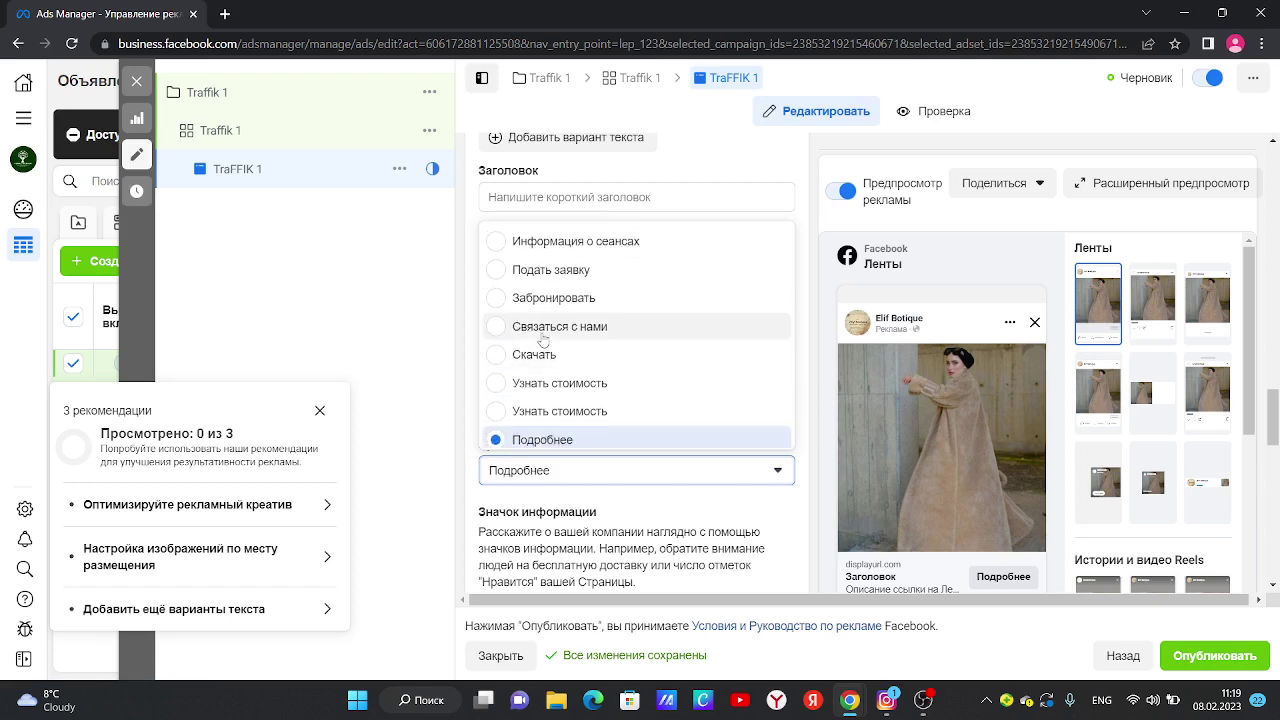
scroll(541, 340, "up", 4)
scroll(541, 340, "down", 4)
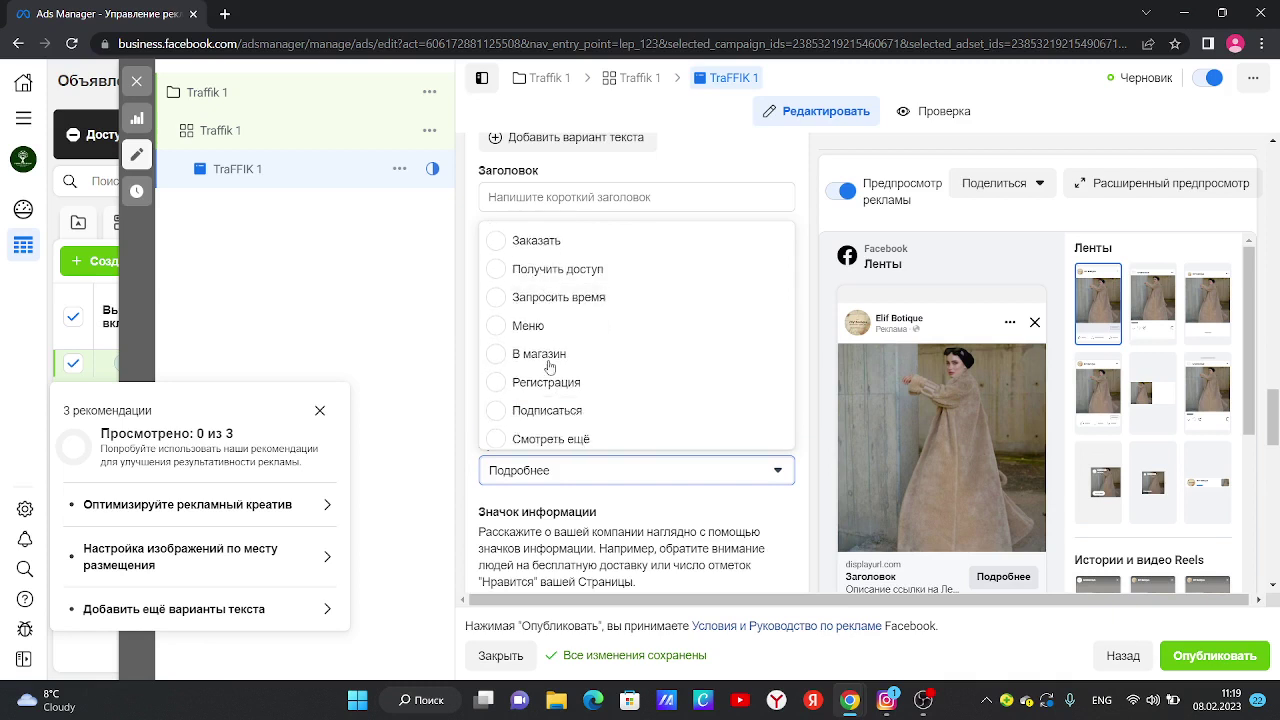
left_click(738, 524)
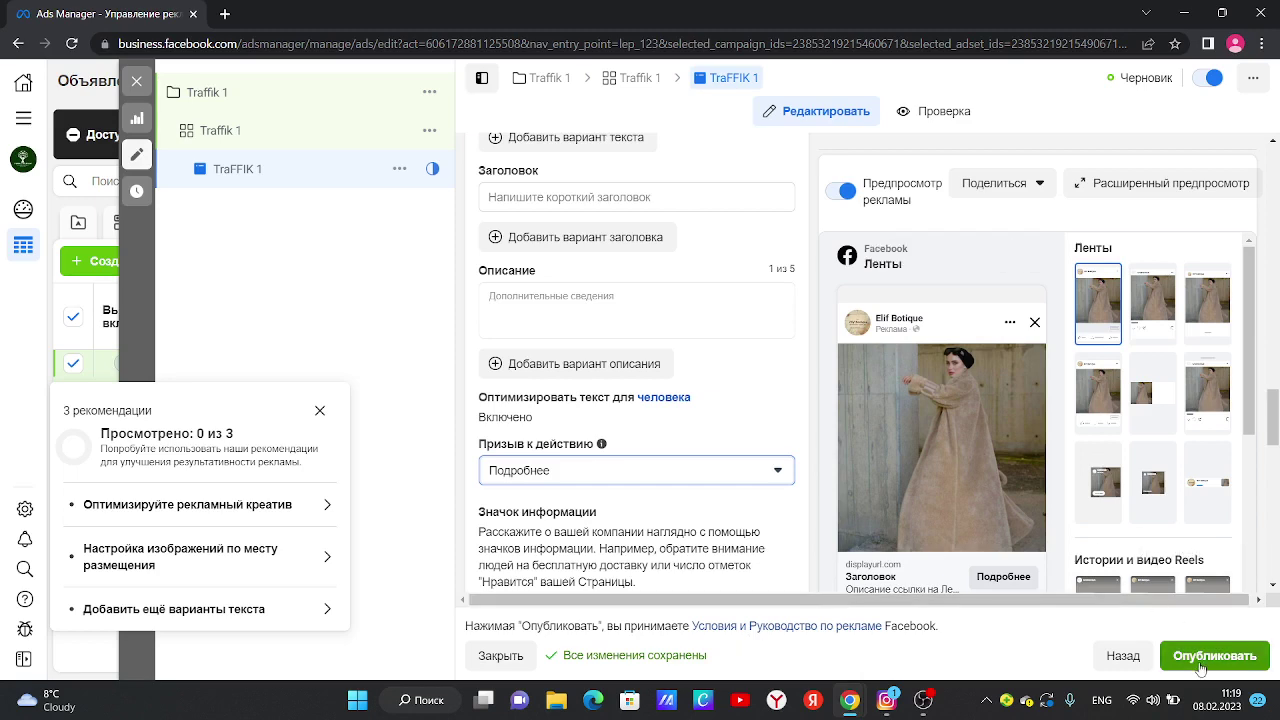
Dismiss the list of three recommendations and the suggestion to enable custom info labels ("Включить инфометки").
scroll(617, 526, "up", 3)
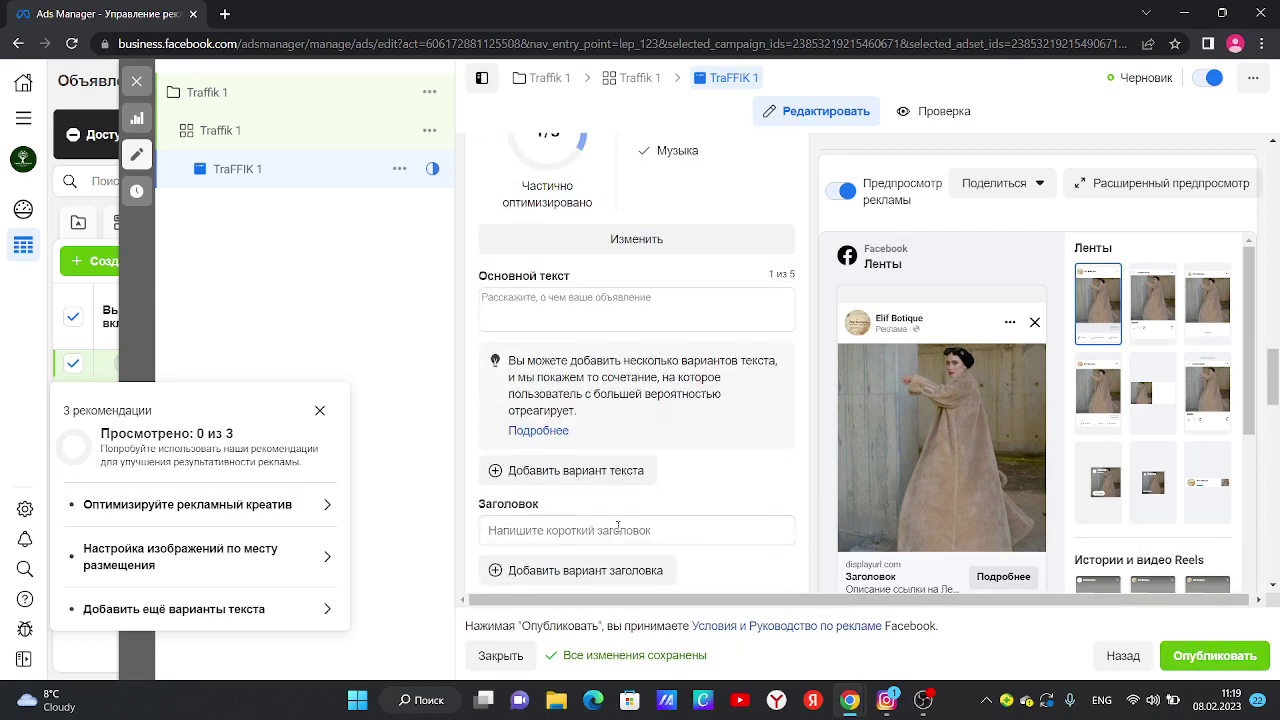
scroll(617, 526, "up", 10)
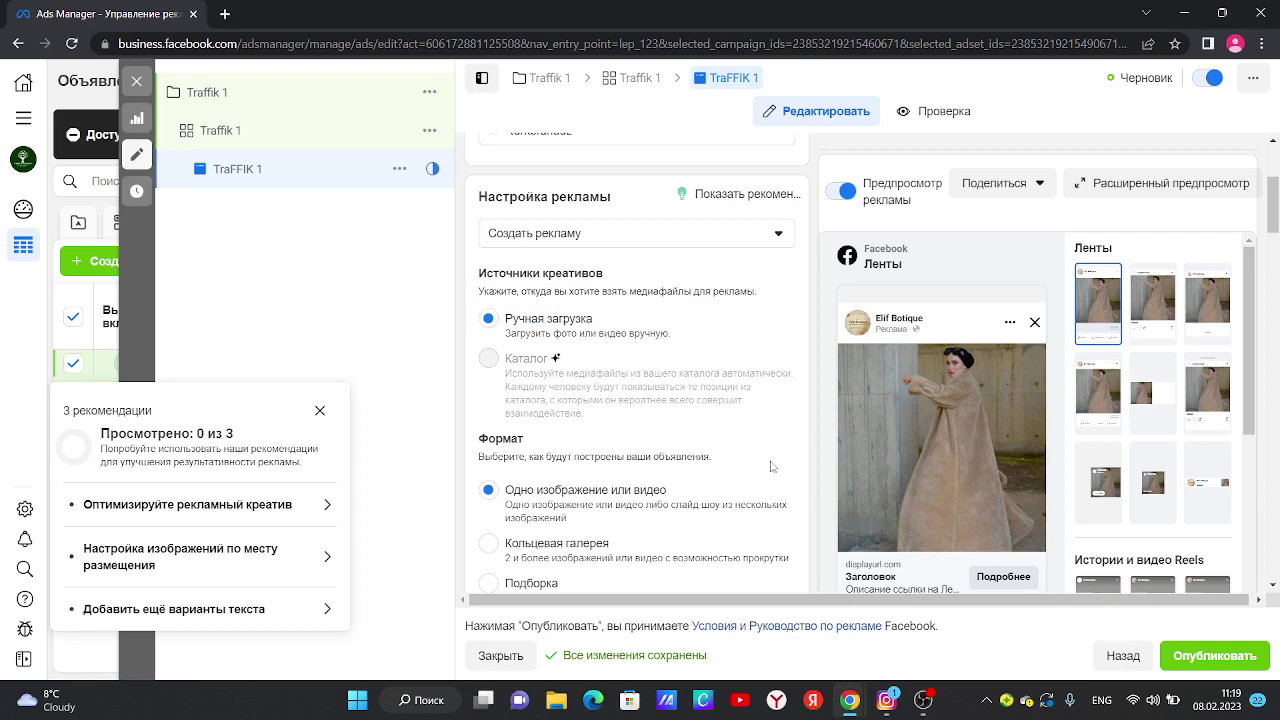
left_click(320, 410)
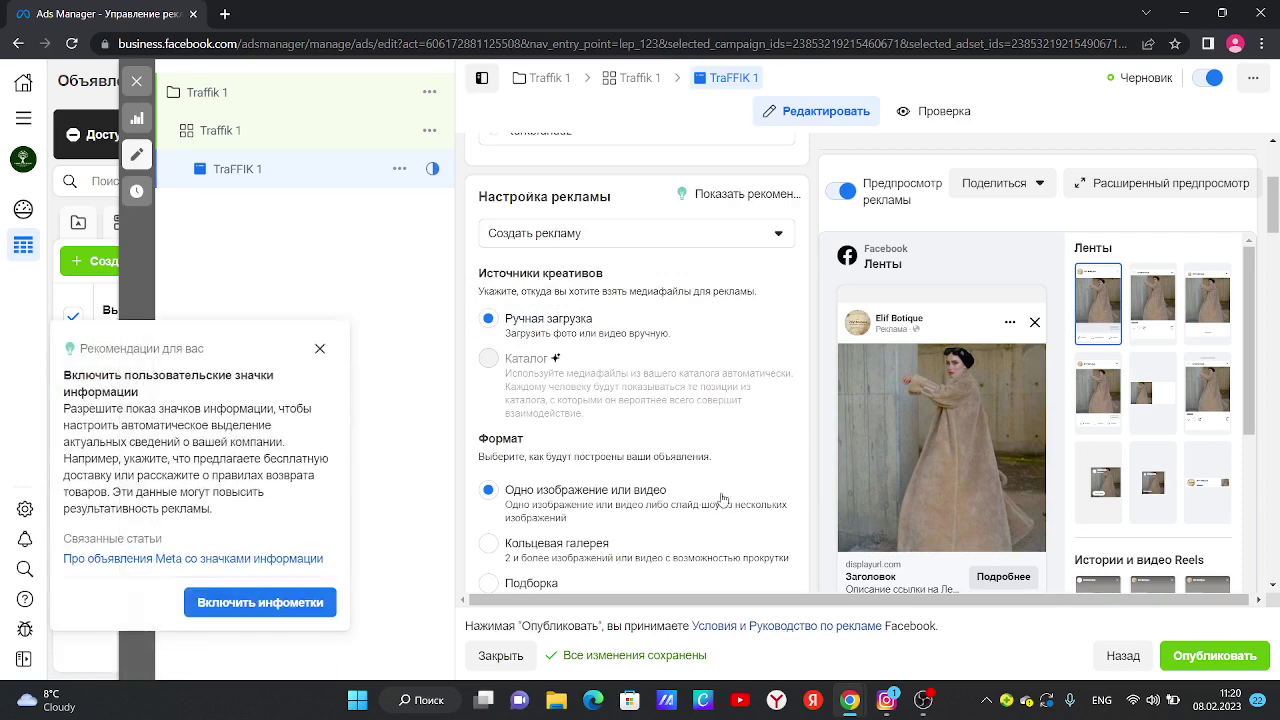
left_click(320, 348)
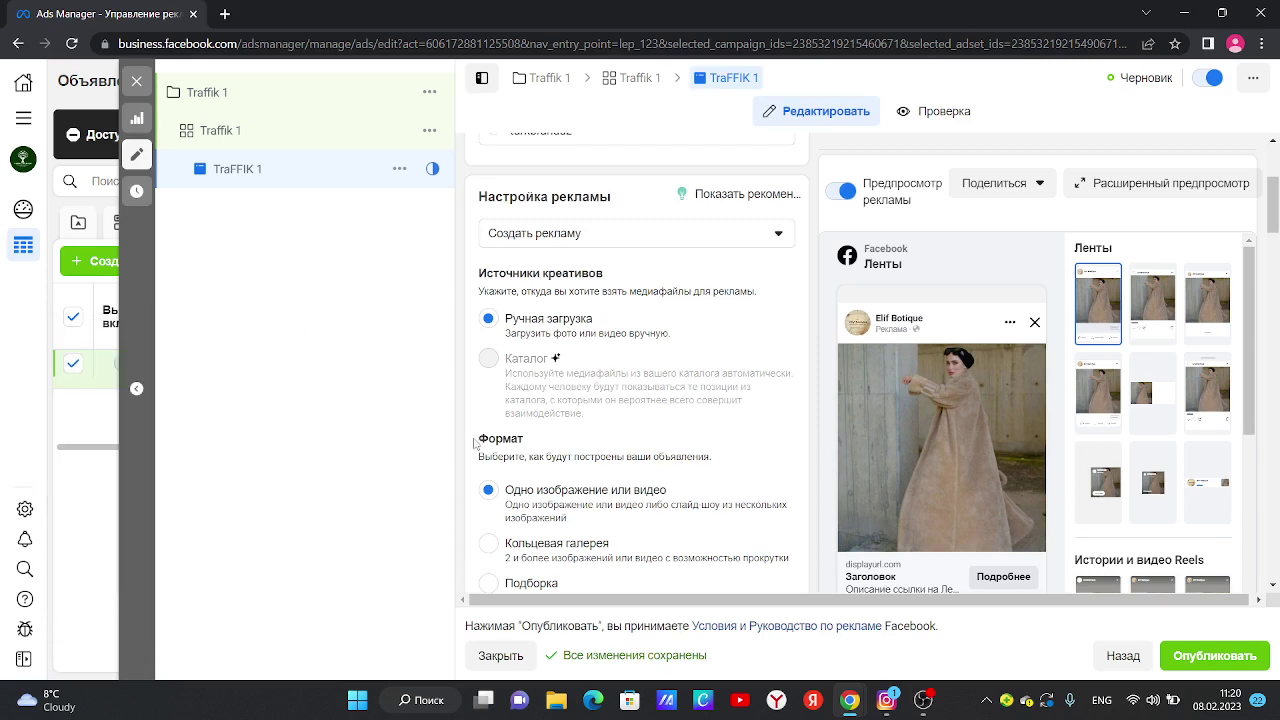
mouse_move(586, 395)
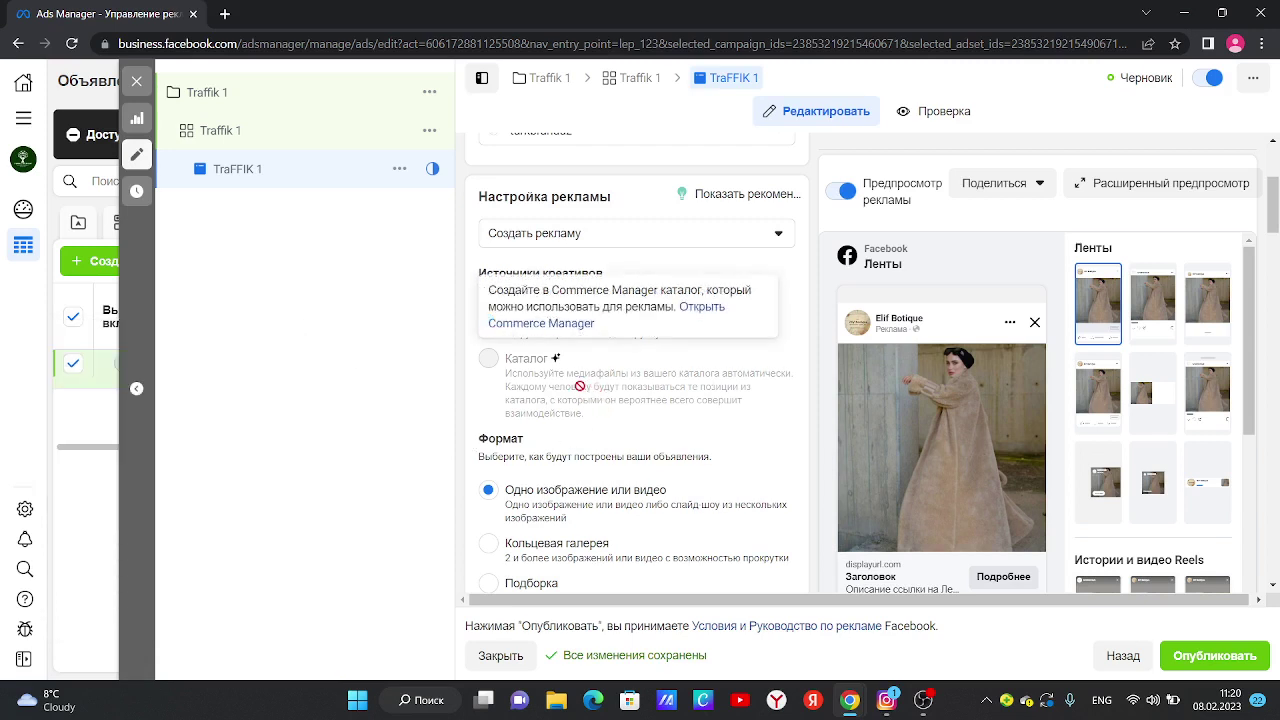
Examine the ad in the advanced preview across feeds, stories and Reels, in-stream, search, articles and apps placements, then close it.
left_click(1148, 193)
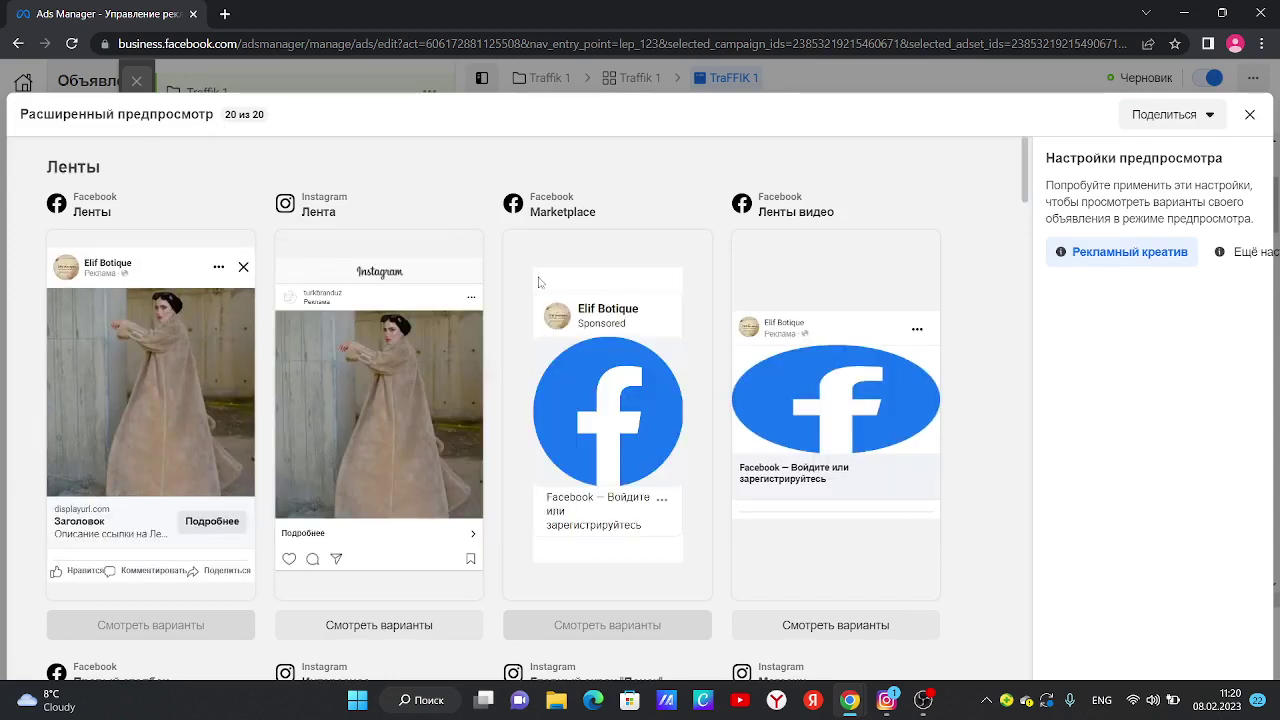
scroll(517, 290, "down", 4)
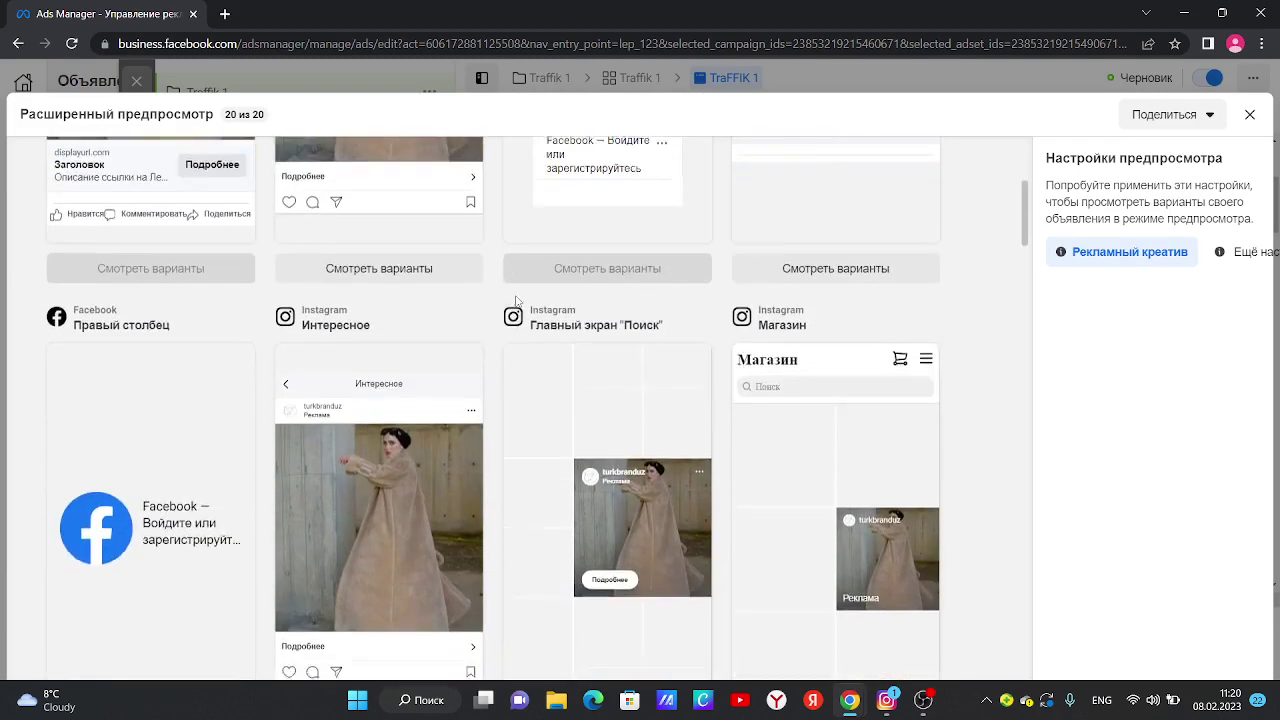
scroll(517, 300, "down", 5)
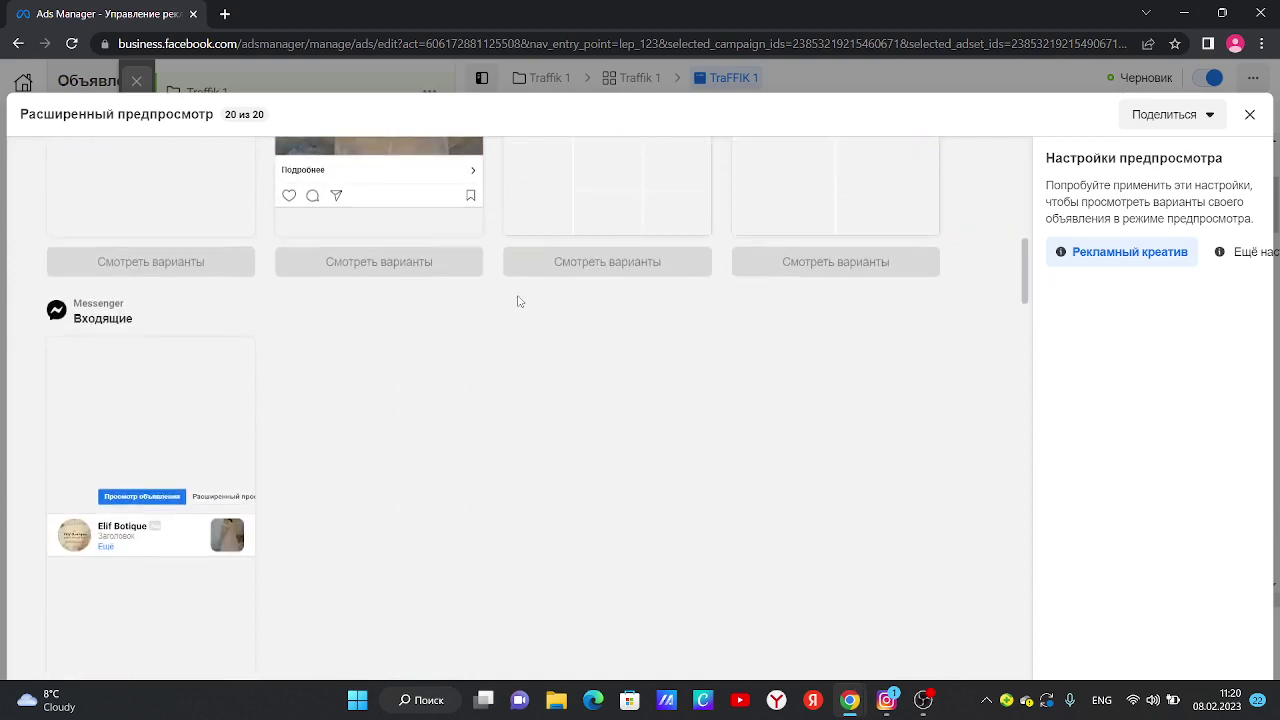
scroll(398, 343, "down", 2)
scroll(397, 411, "down", 1)
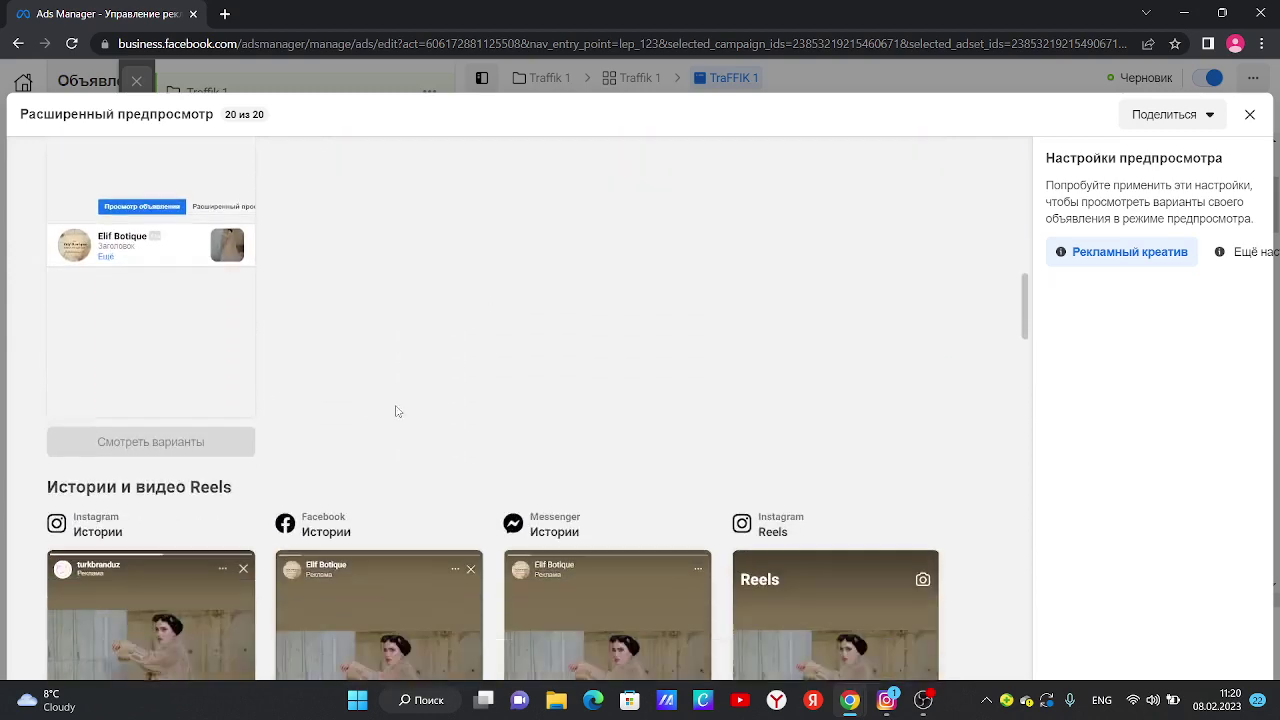
scroll(397, 411, "down", 3)
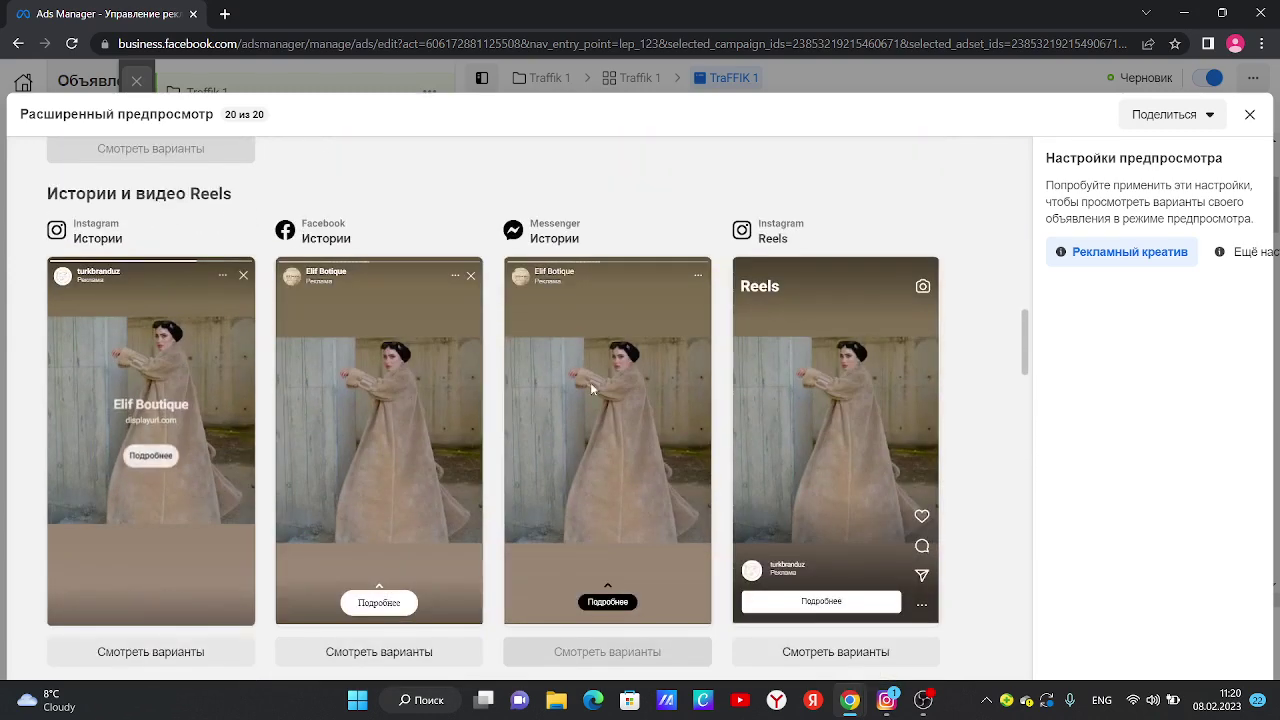
scroll(559, 386, "down", 6)
scroll(551, 382, "down", 8)
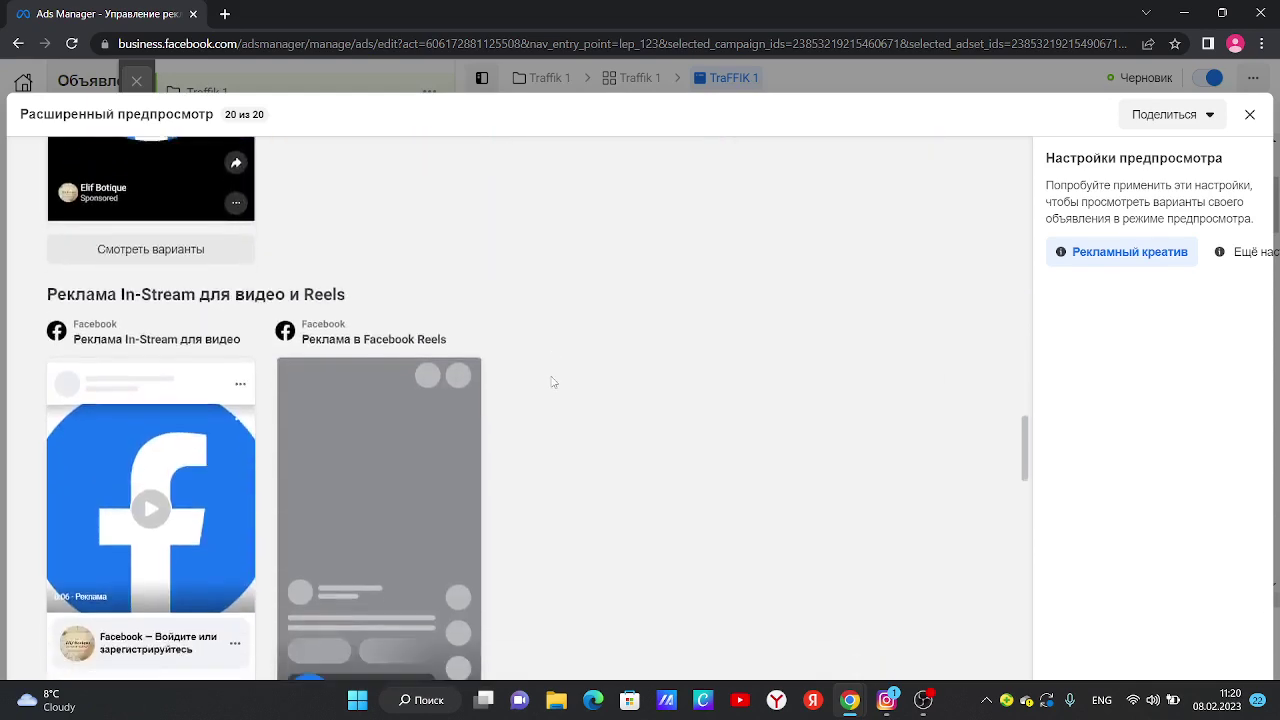
scroll(543, 381, "down", 1)
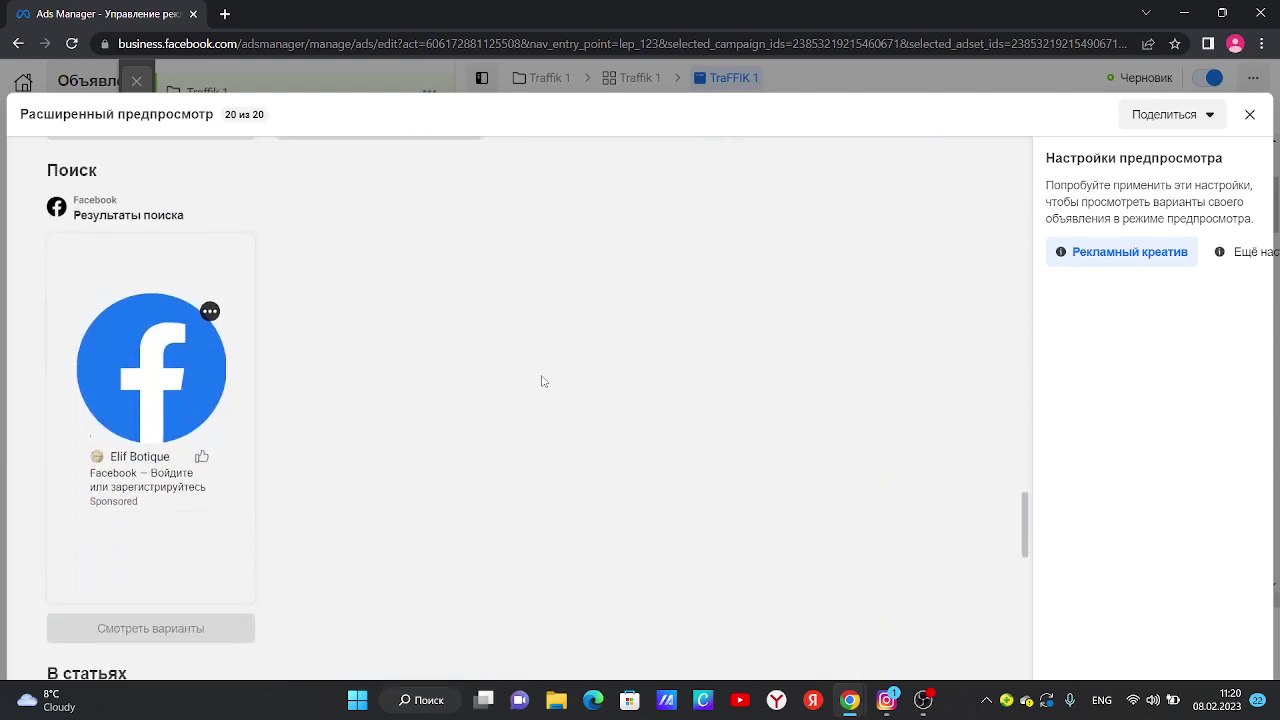
scroll(542, 381, "down", 8)
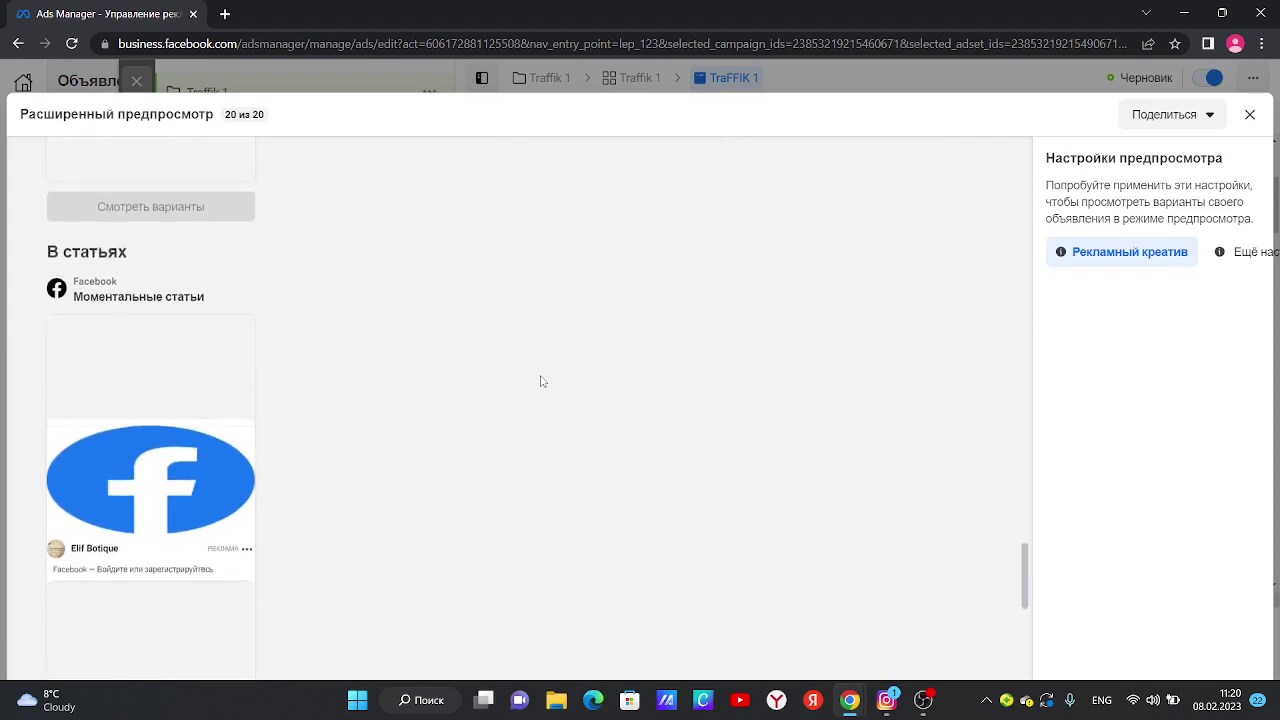
scroll(541, 380, "down", 1)
scroll(540, 380, "up", 3)
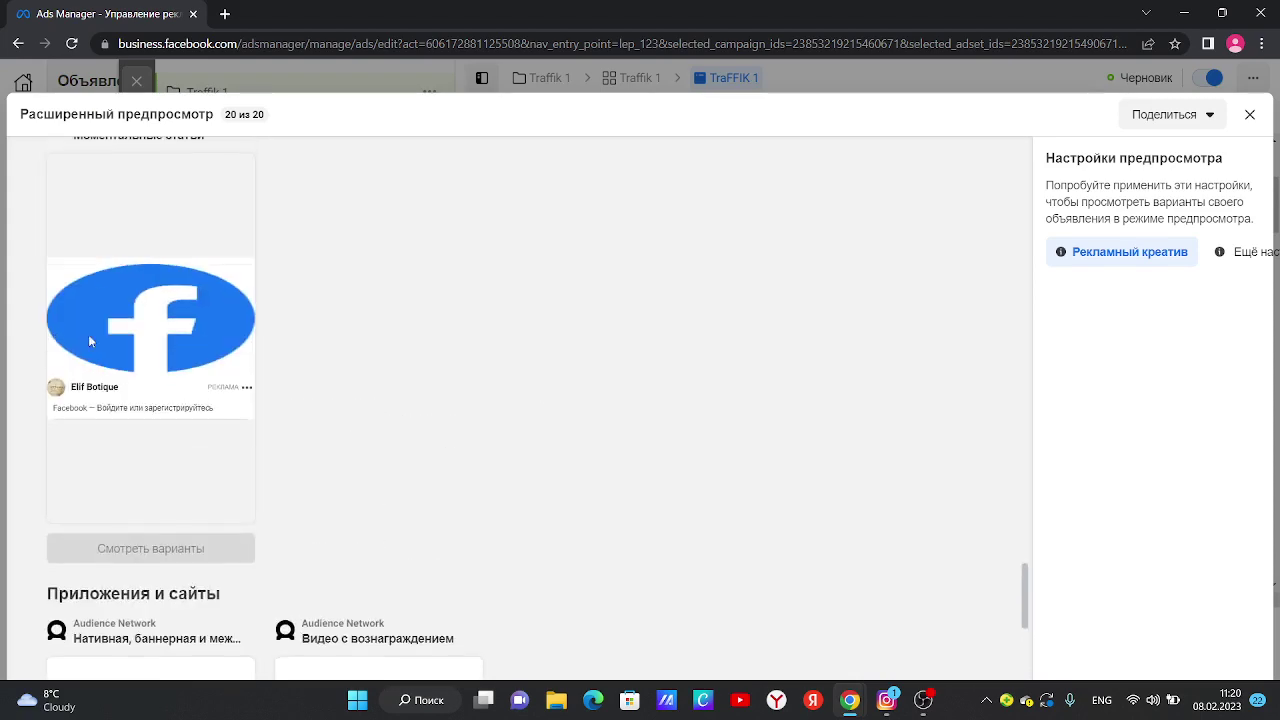
scroll(326, 437, "down", 4)
scroll(330, 417, "up", 12)
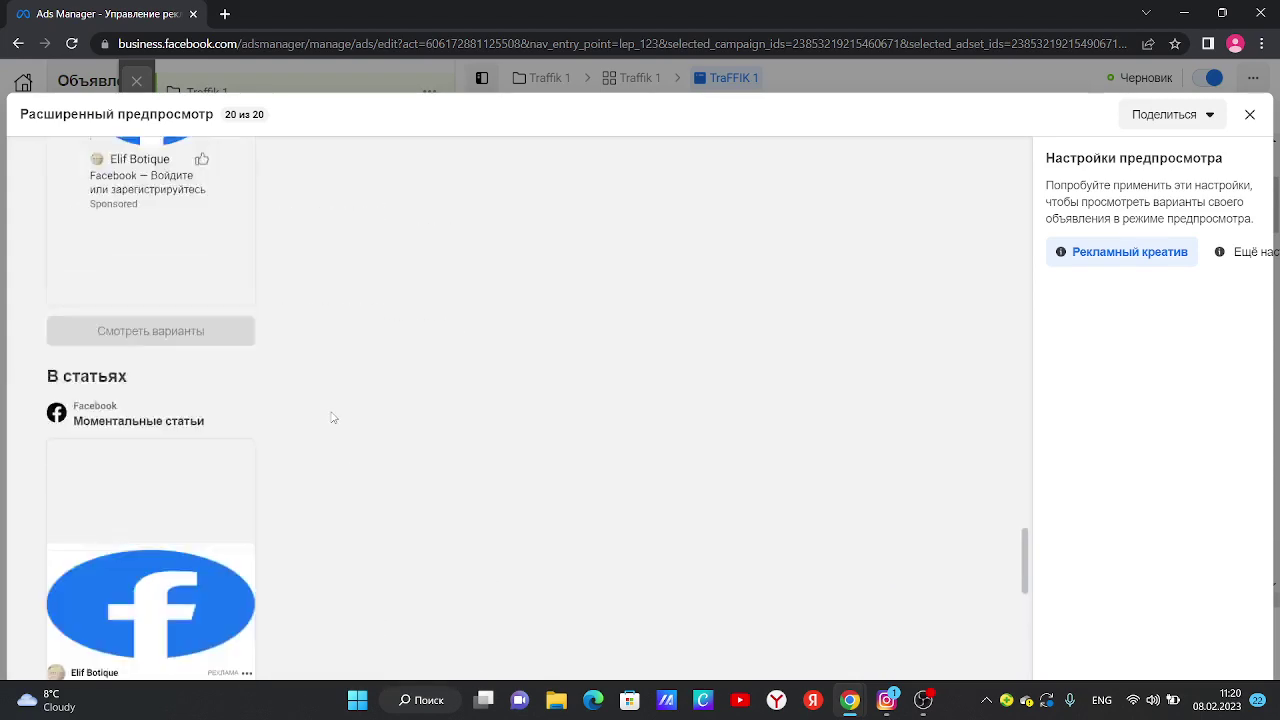
scroll(326, 406, "down", 11)
scroll(329, 396, "up", 2)
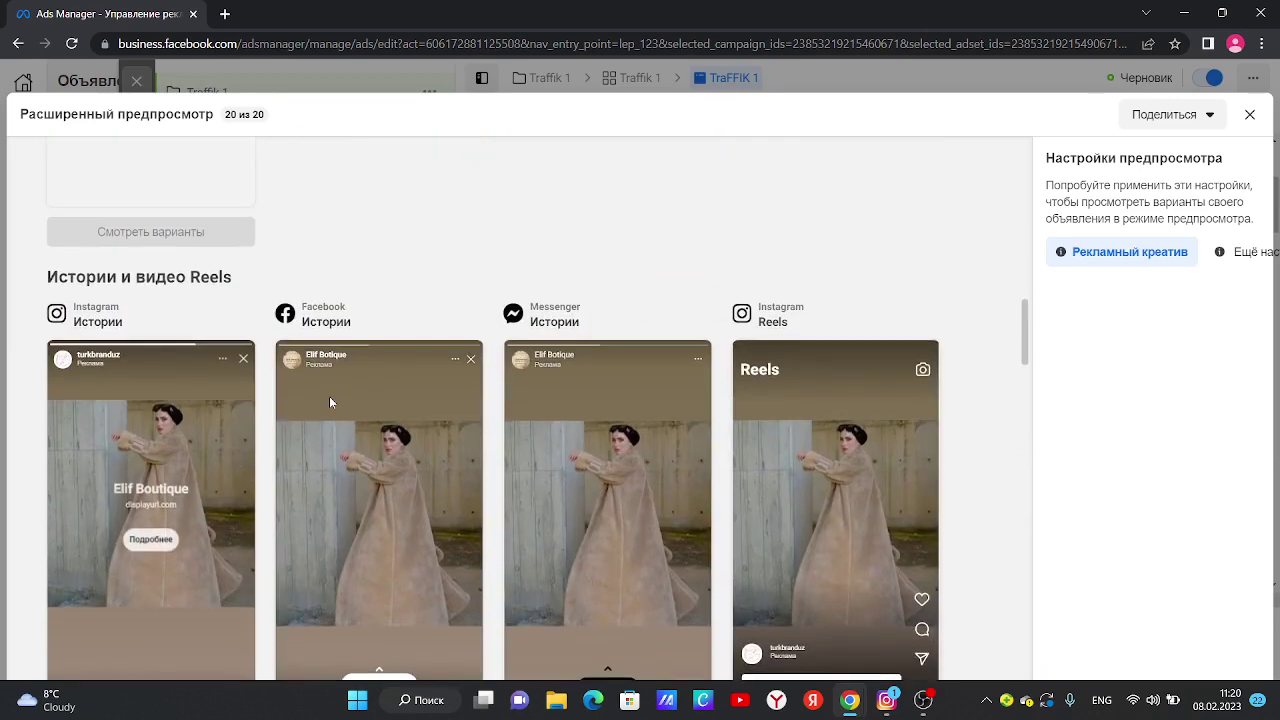
scroll(333, 397, "up", 6)
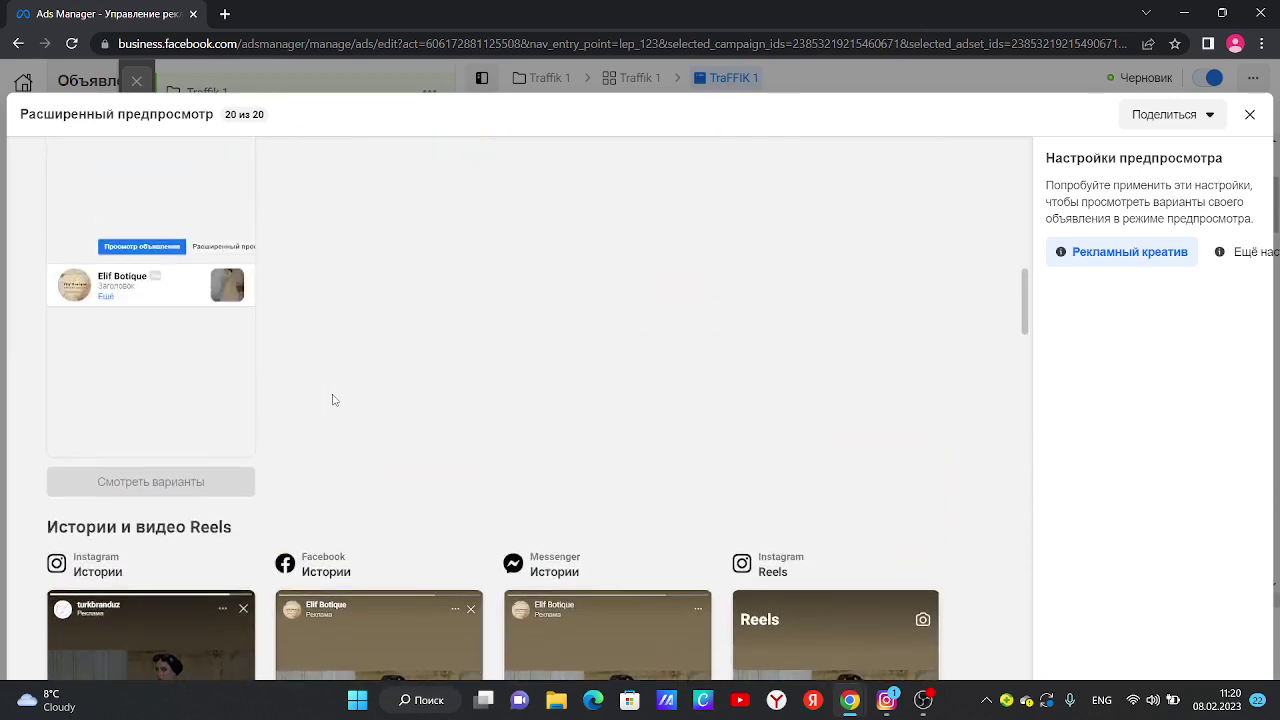
scroll(332, 391, "up", 5)
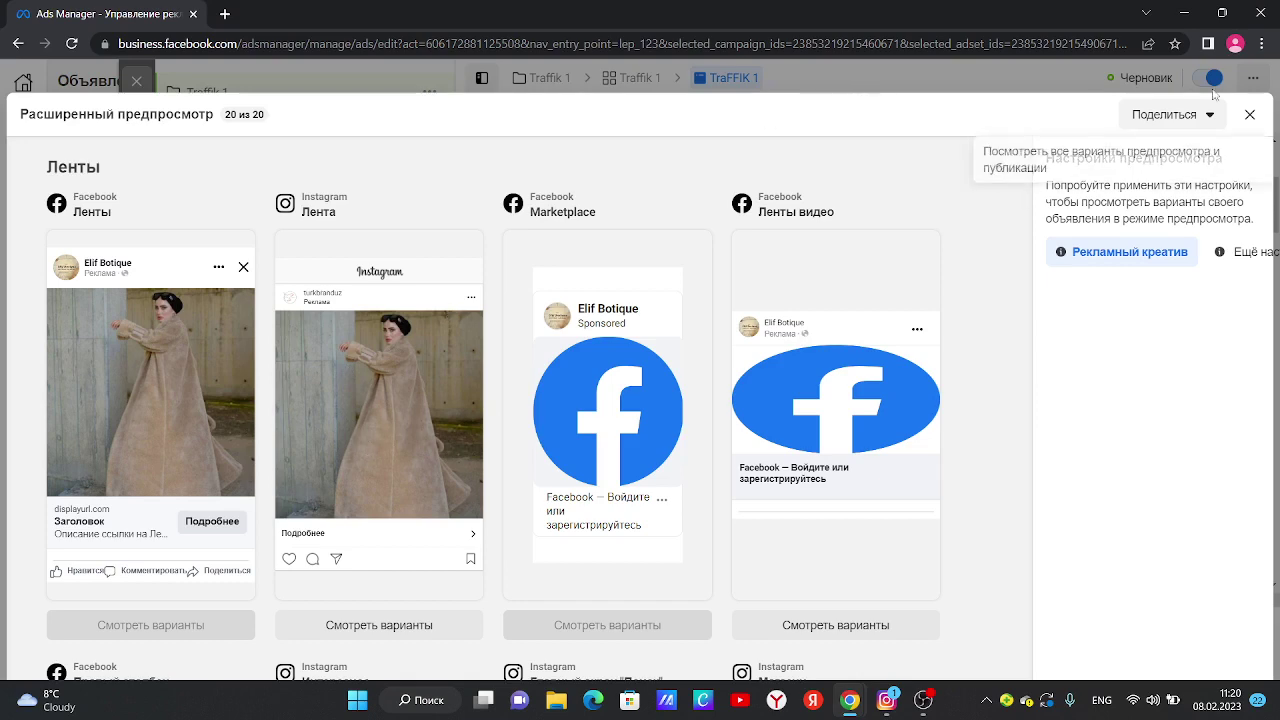
left_click(1249, 114)
Review the ad's name, Facebook page, Instagram account, creative source, format and media sections alongside the feed preview.
scroll(640, 350, "up", 2)
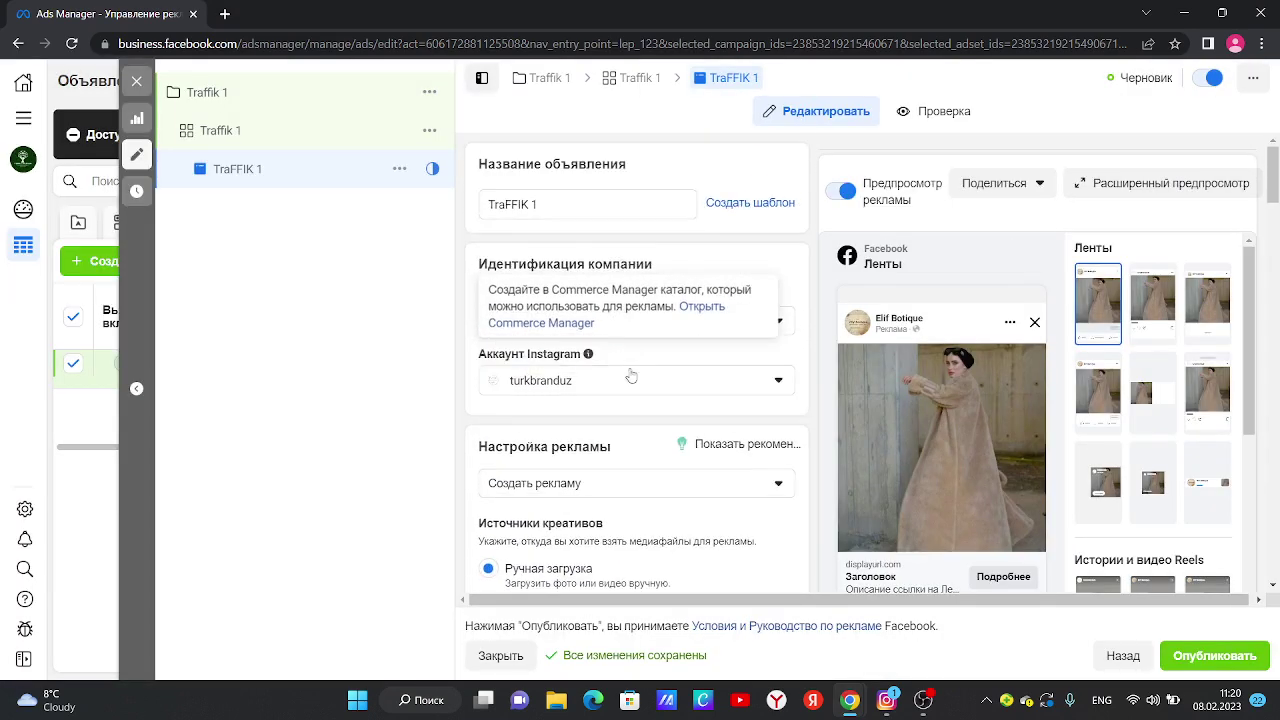
scroll(630, 350, "down", 5)
scroll(630, 352, "down", 4)
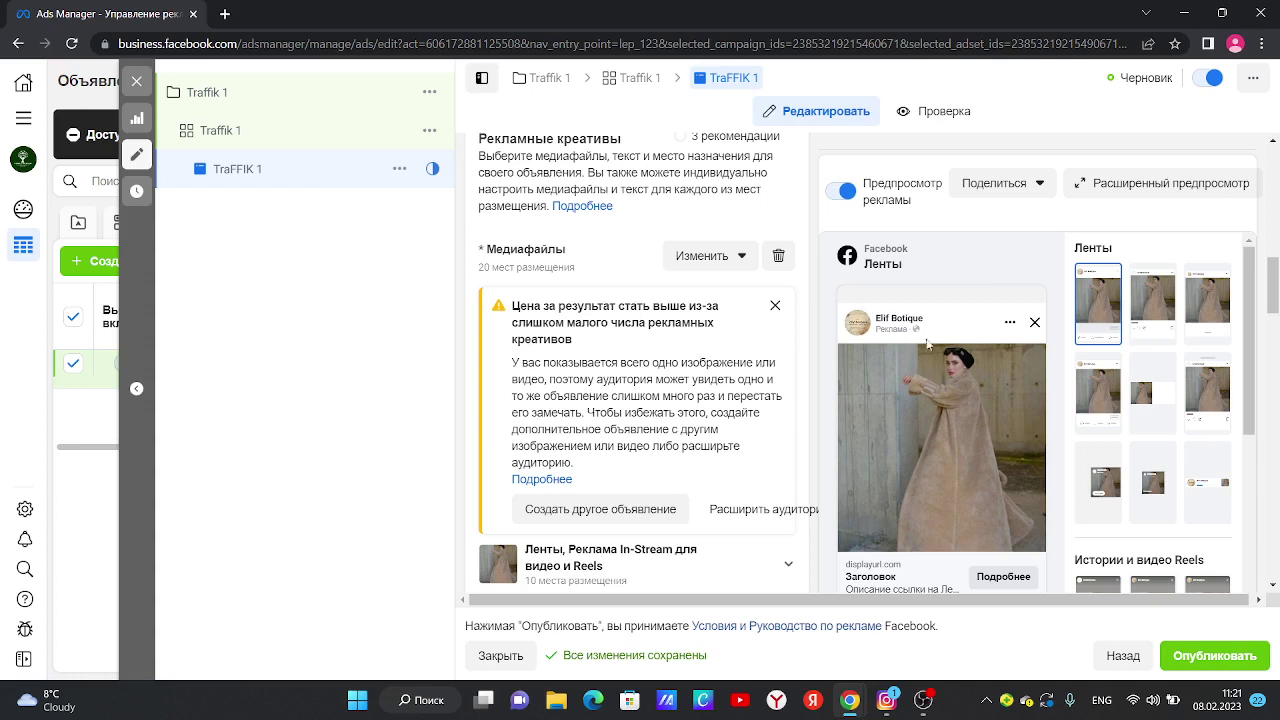
mouse_move(996, 426)
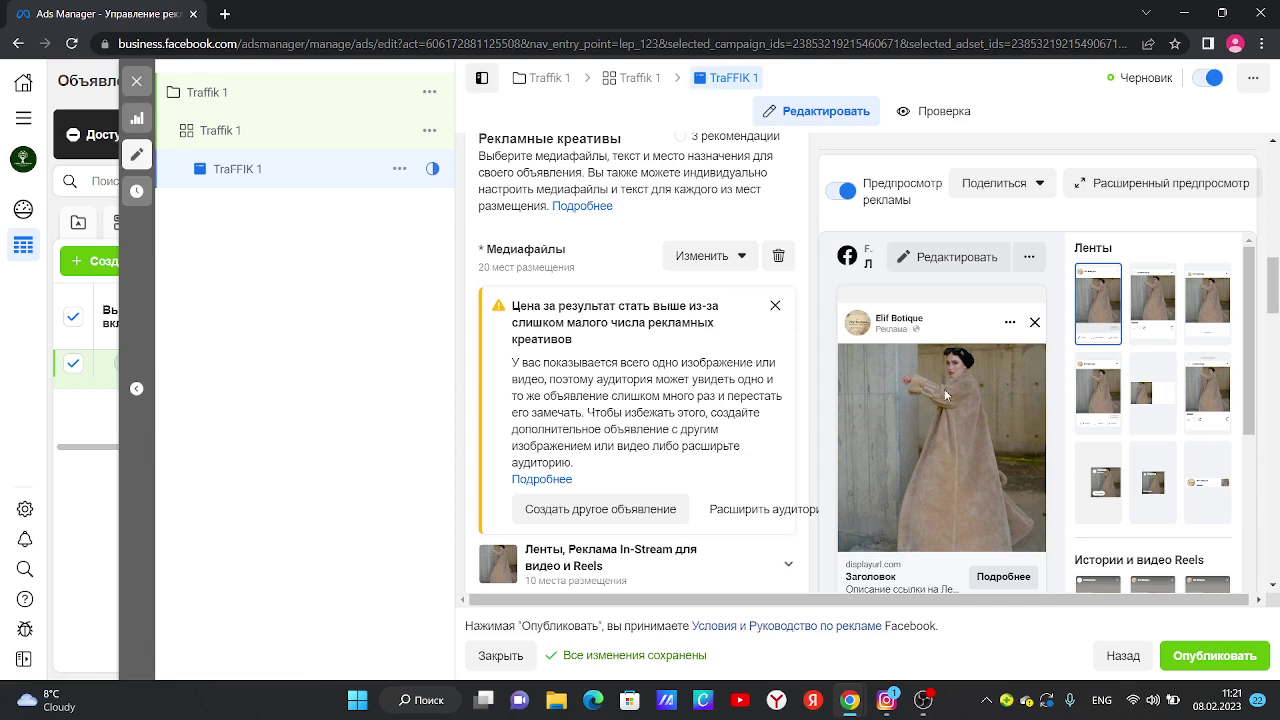
mouse_move(918, 358)
scroll(642, 271, "up", 6)
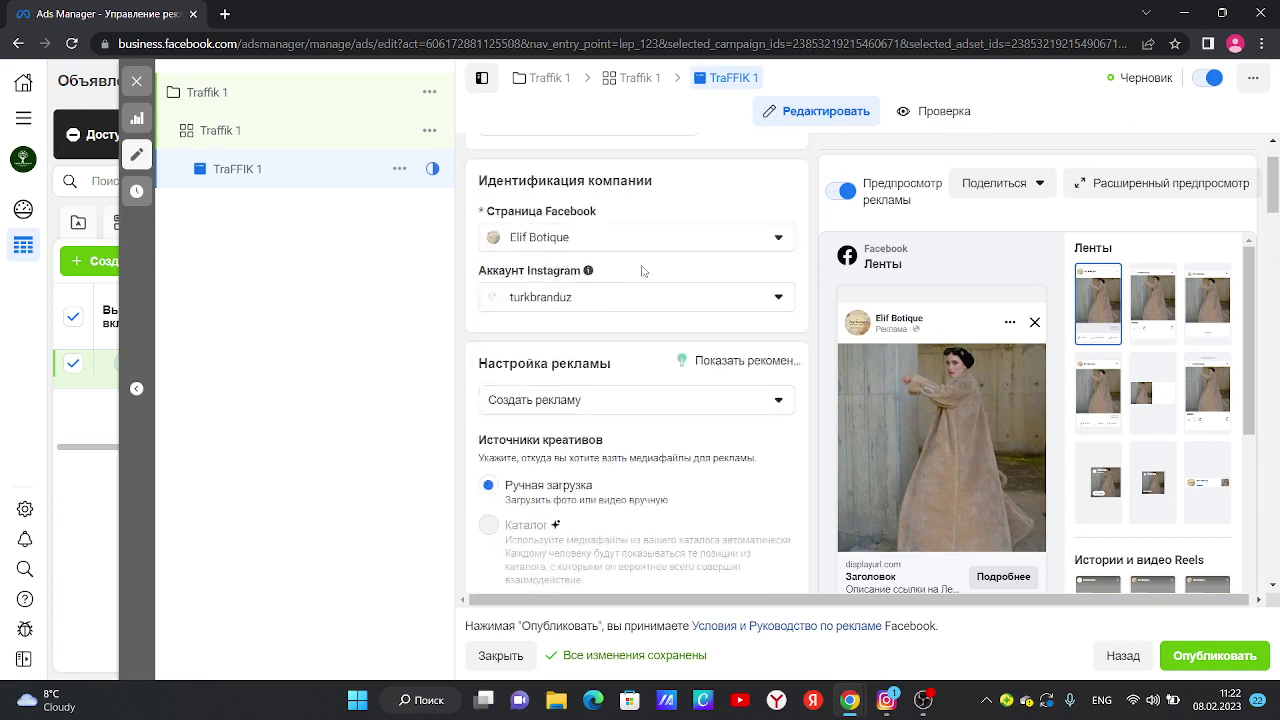
scroll(642, 271, "up", 1)
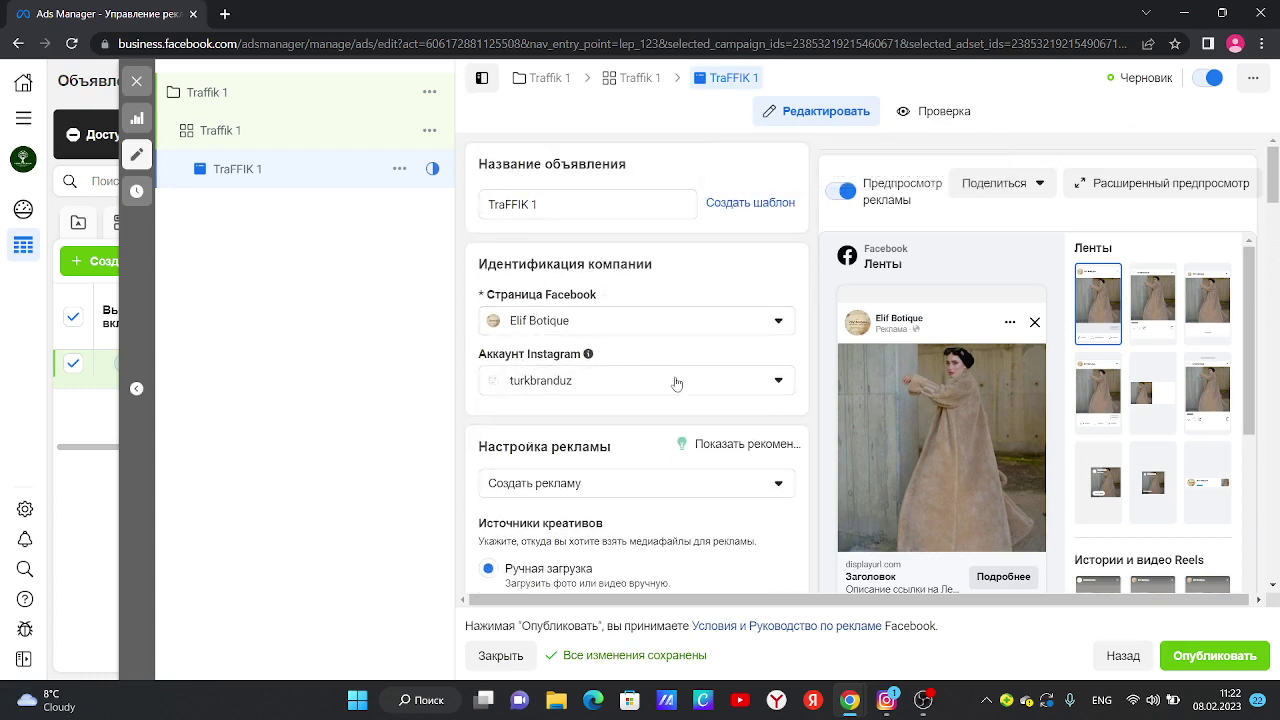
scroll(676, 383, "down", 2)
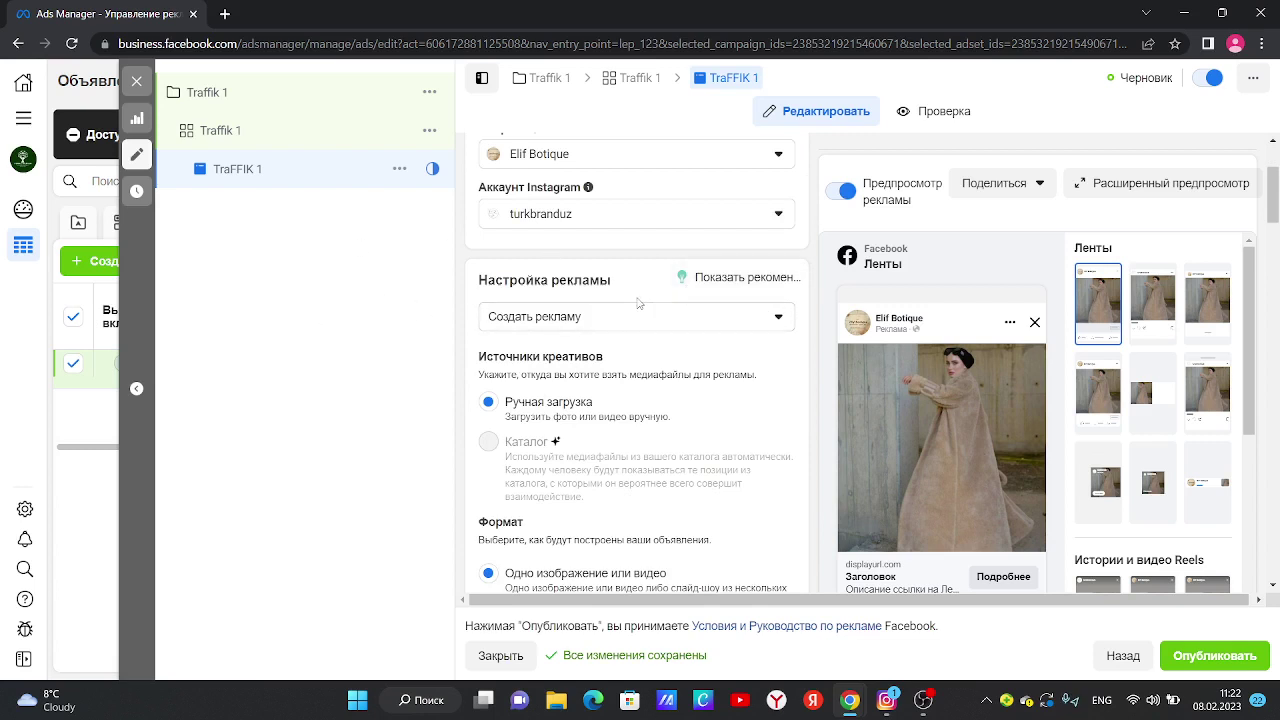
scroll(644, 345, "up", 2)
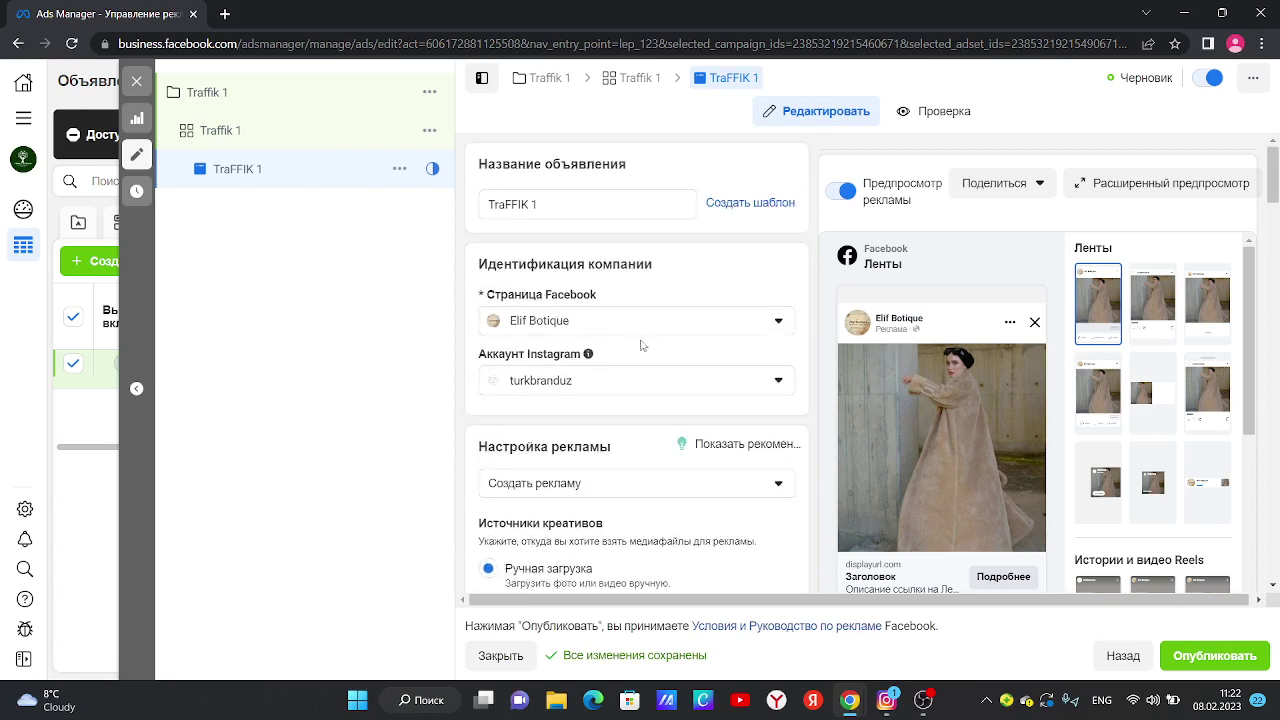
left_click(499, 216)
mouse_move(604, 294)
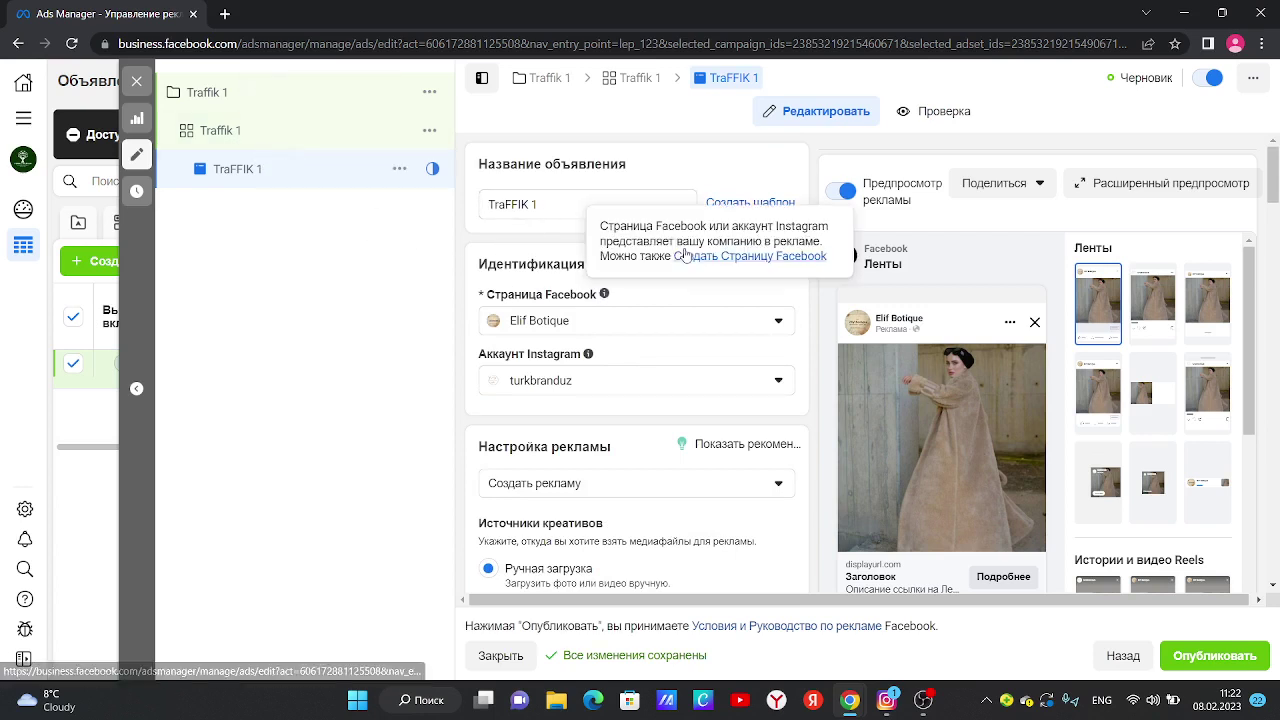
scroll(530, 331, "down", 2)
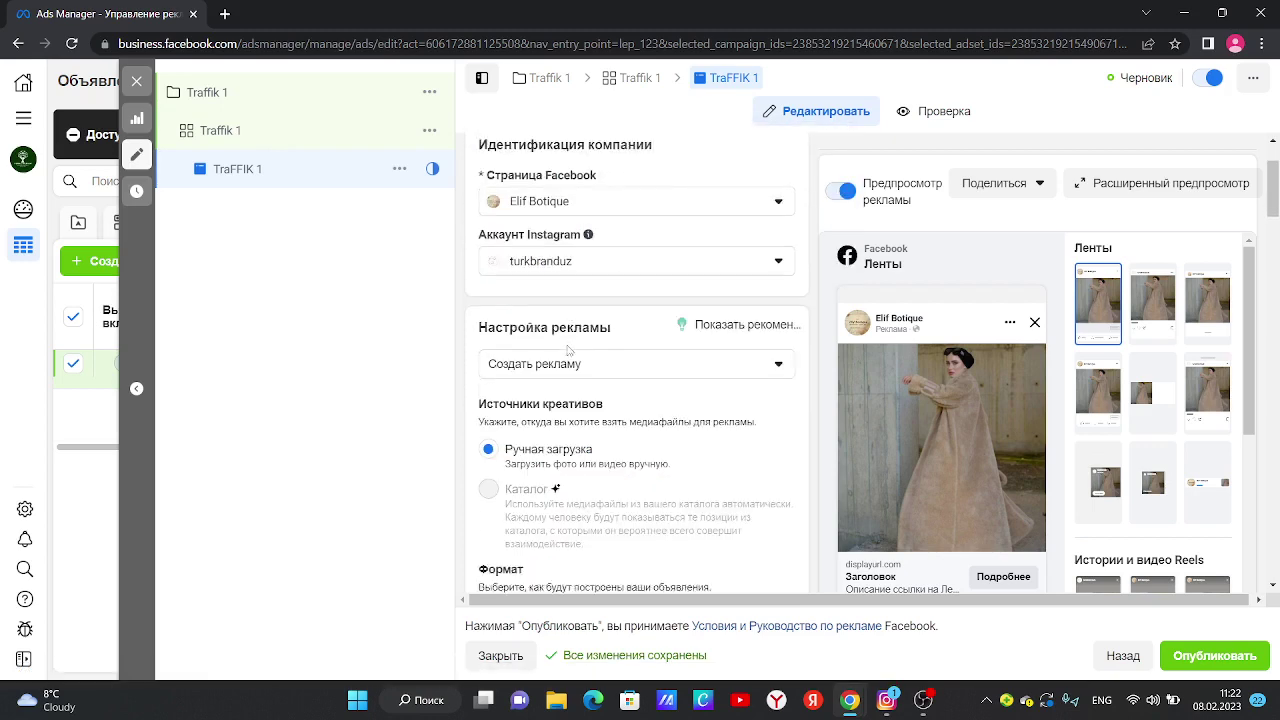
scroll(537, 318, "down", 2)
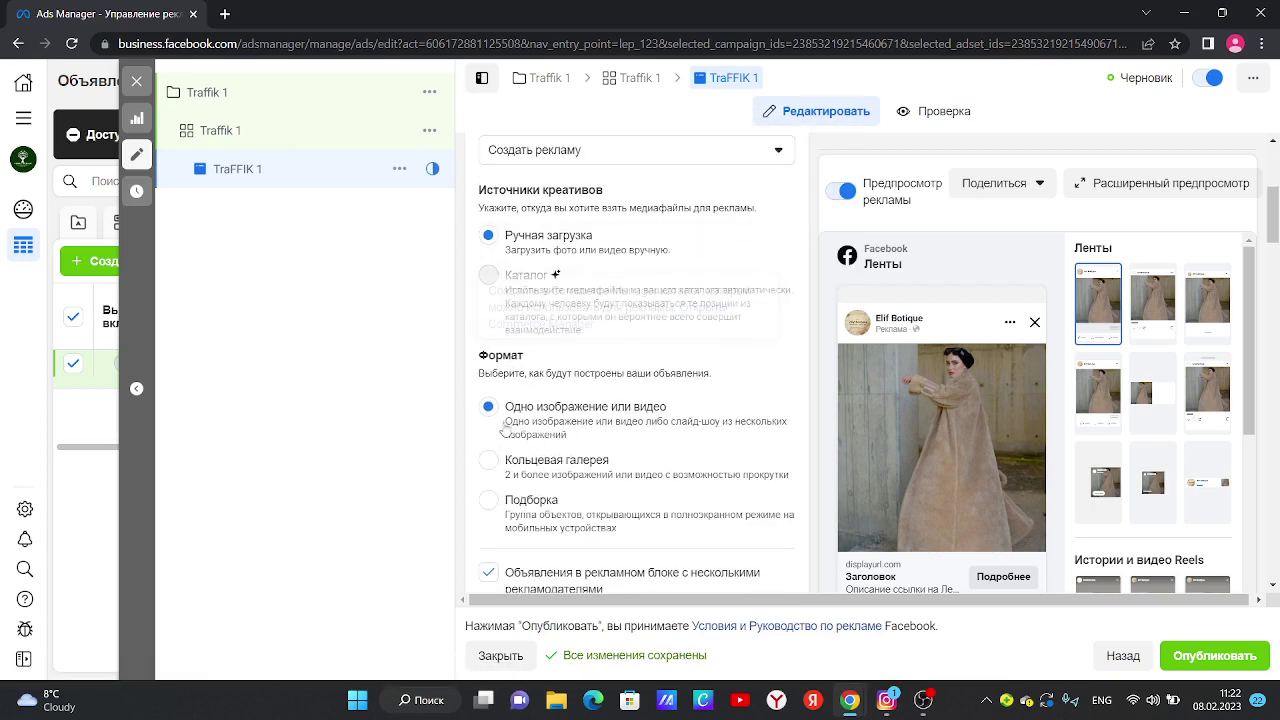
scroll(580, 420, "down", 1)
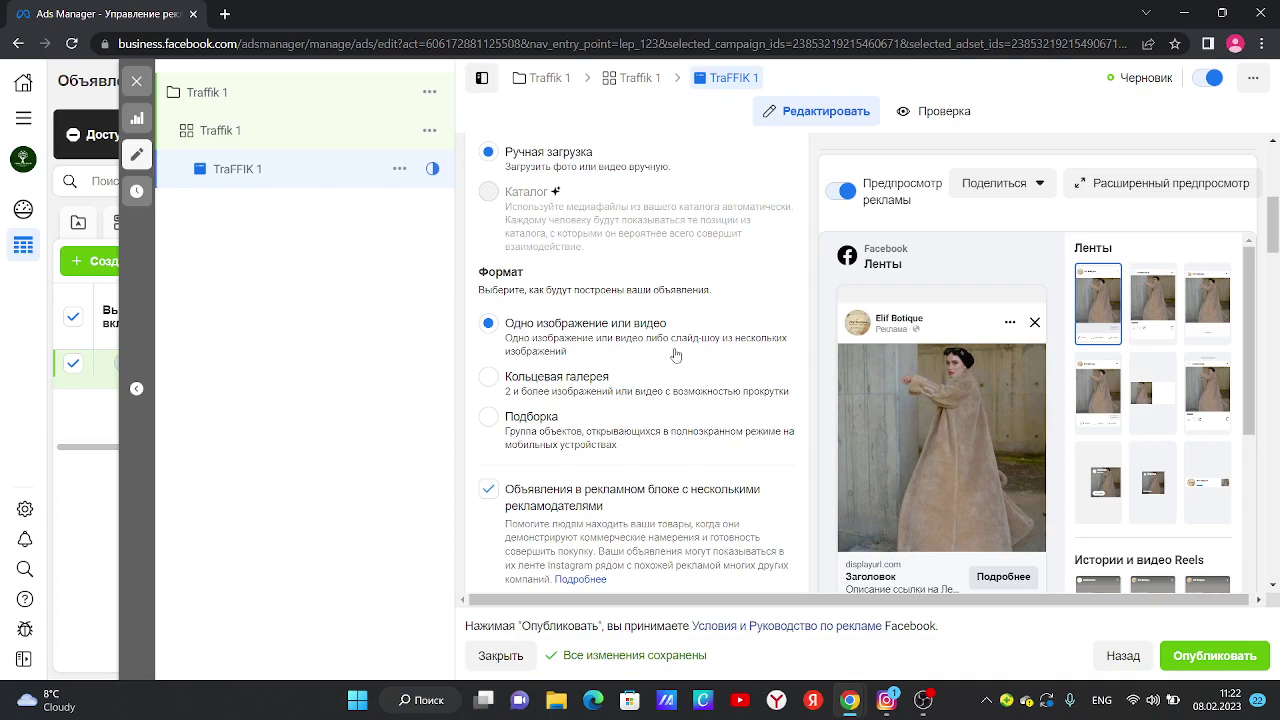
scroll(676, 355, "up", 3)
scroll(640, 330, "down", 2)
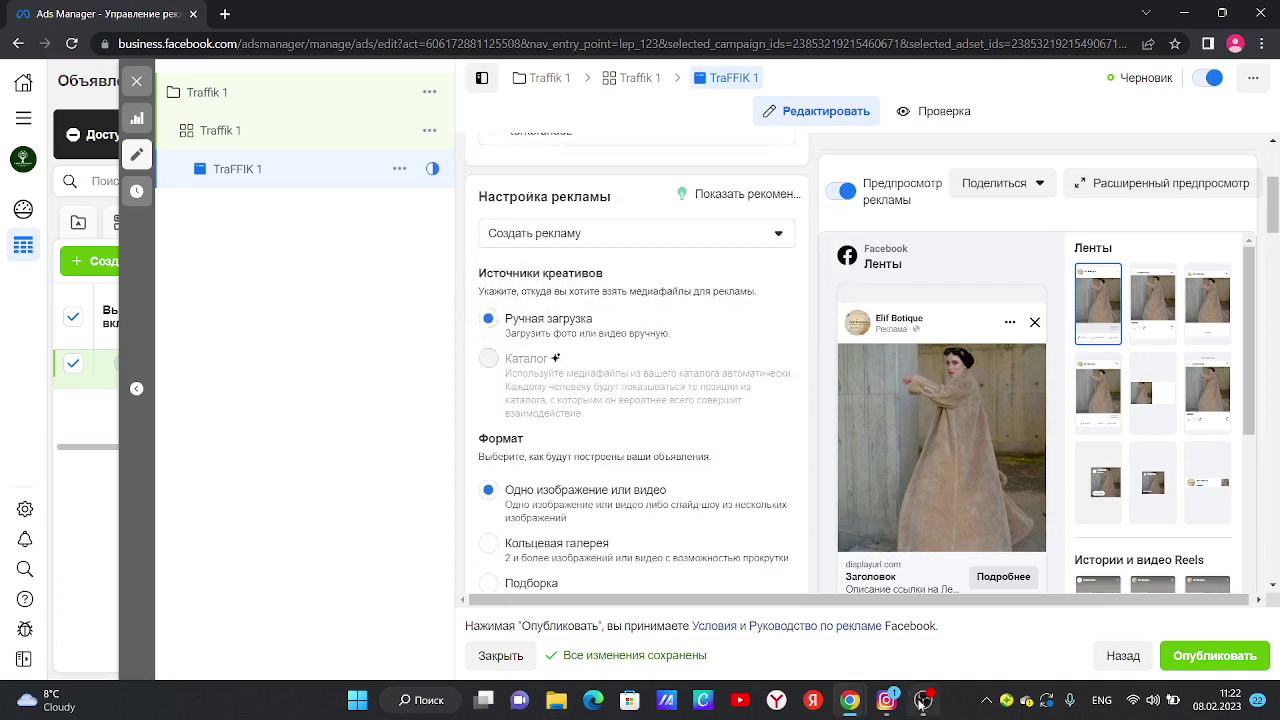